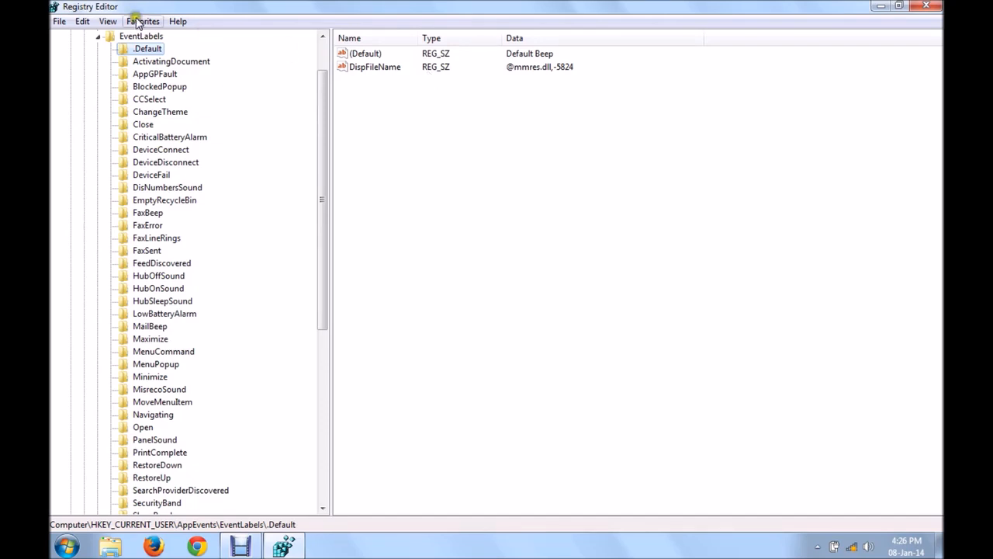
- Collapse the EventLabels, AppEvents and HKEY_CURRENT_USER branches of the registry tree
{"action": "left_click", "coordinate": [134, 38]}
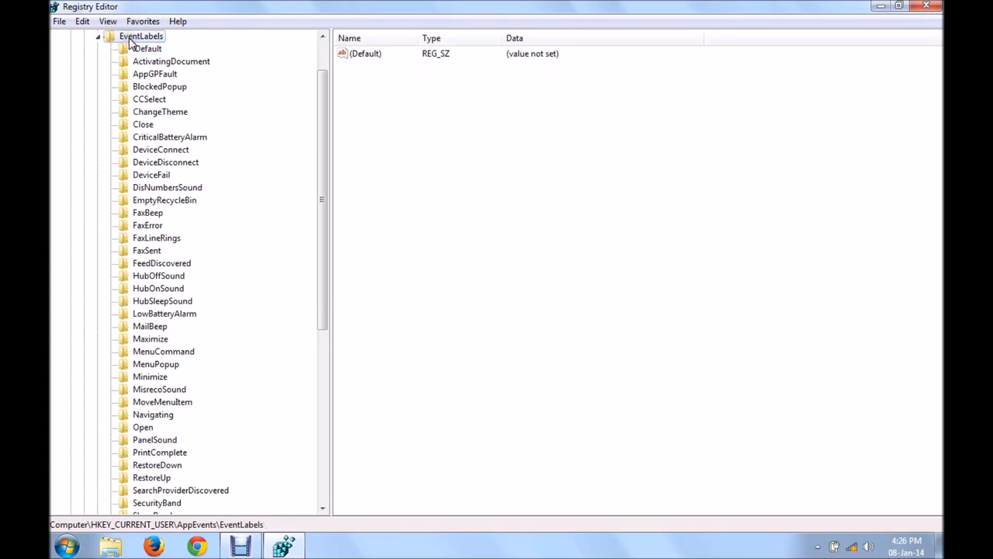
{"action": "key", "text": "Left"}
{"action": "key", "text": "Left"}
{"action": "key", "text": "Left"}
{"action": "key", "text": "Left"}
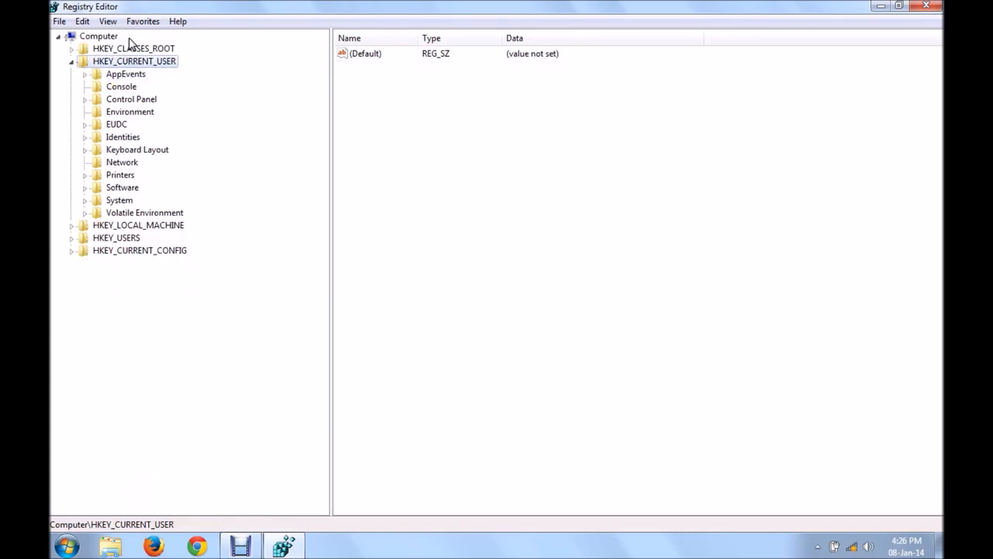
{"action": "key", "text": "Left"}
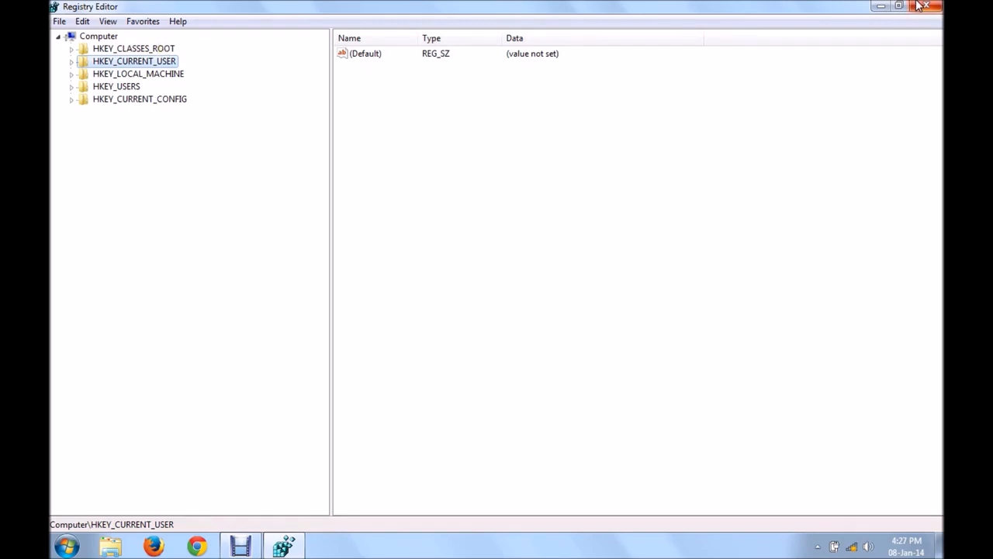
- Minimize the Registry Editor and examine the entries of the desktop's context menu
{"action": "left_click", "coordinate": [881, 6]}
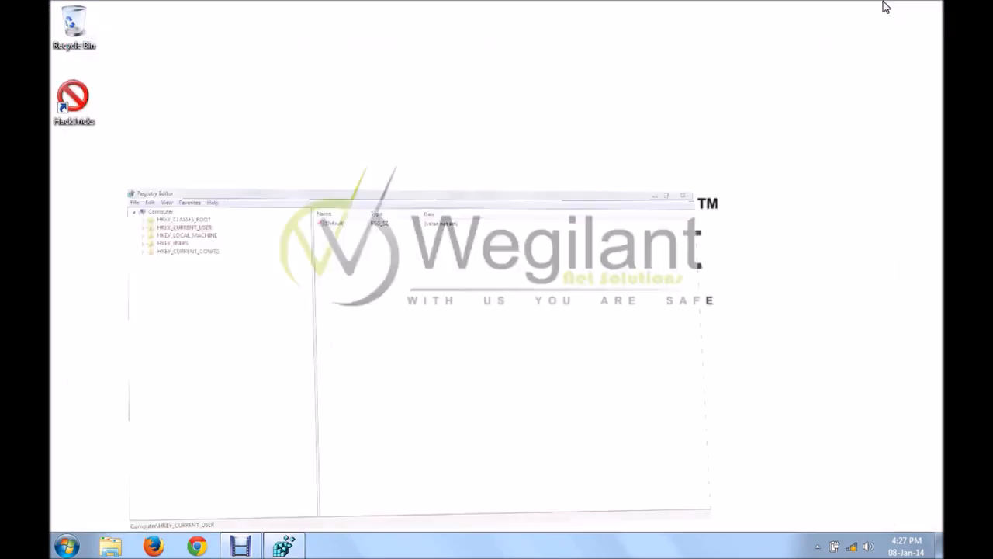
{"action": "right_click", "coordinate": [497, 107]}
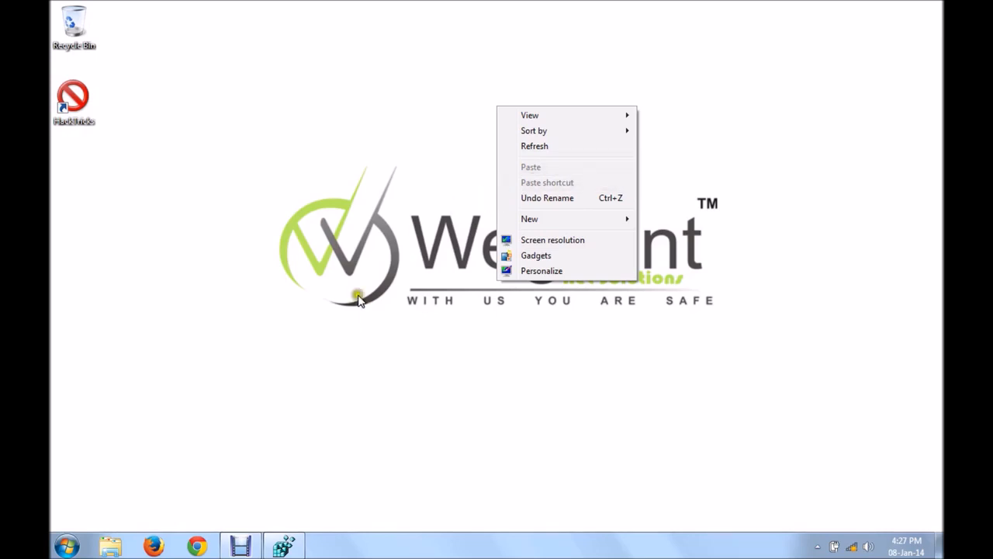
{"action": "right_click", "coordinate": [349, 323]}
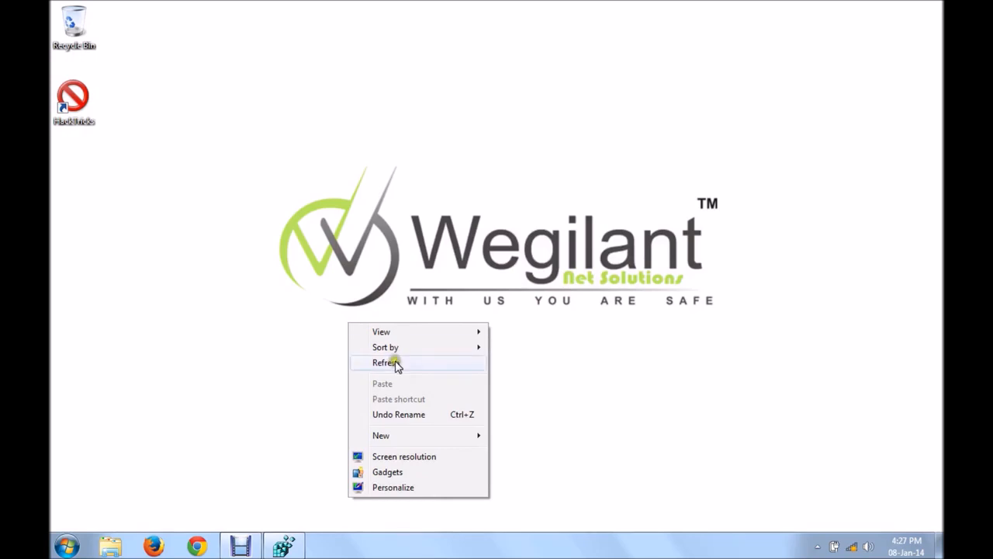
{"action": "left_click", "coordinate": [393, 383]}
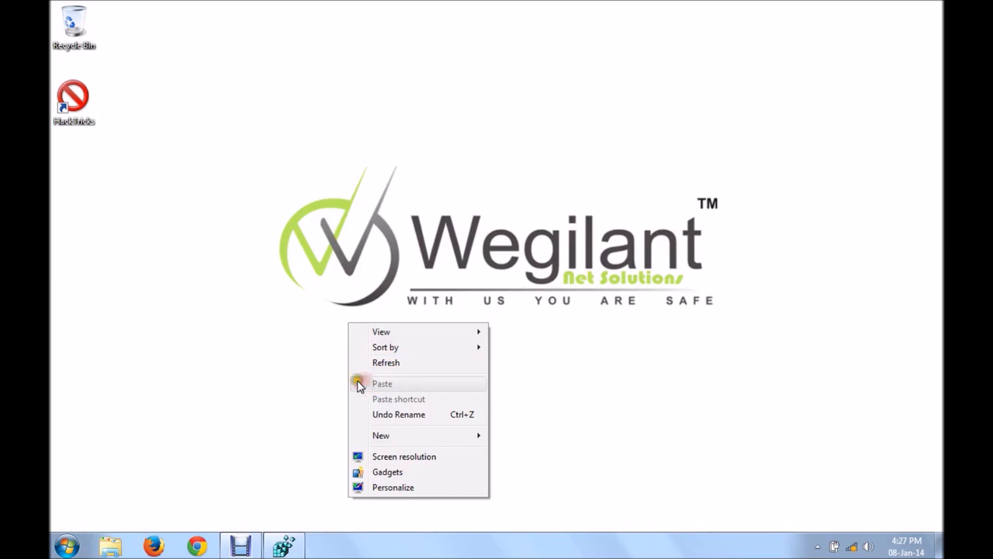
{"action": "left_click", "coordinate": [334, 381]}
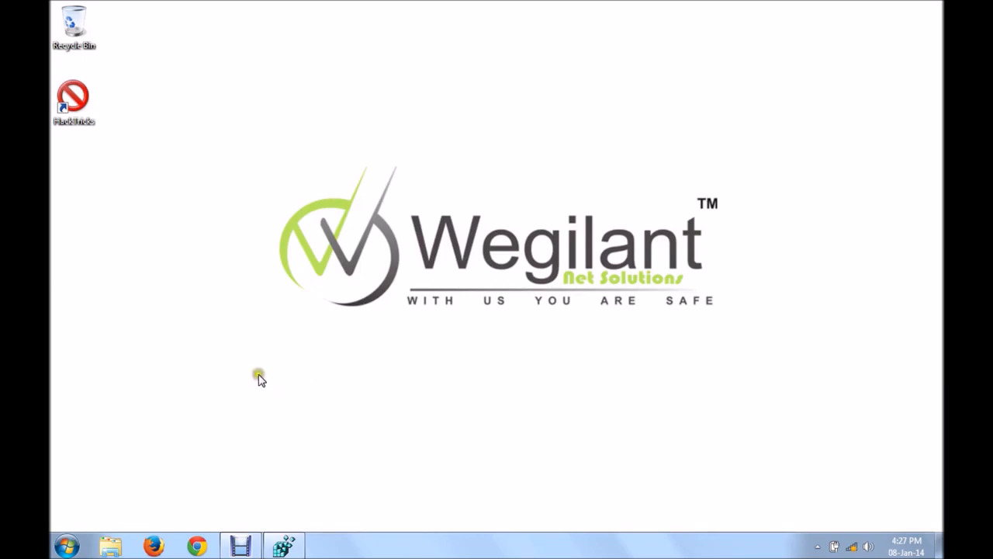
- Return to the Registry Editor and expand the HKEY_CLASSES_ROOT hive
{"action": "left_click", "coordinate": [284, 545]}
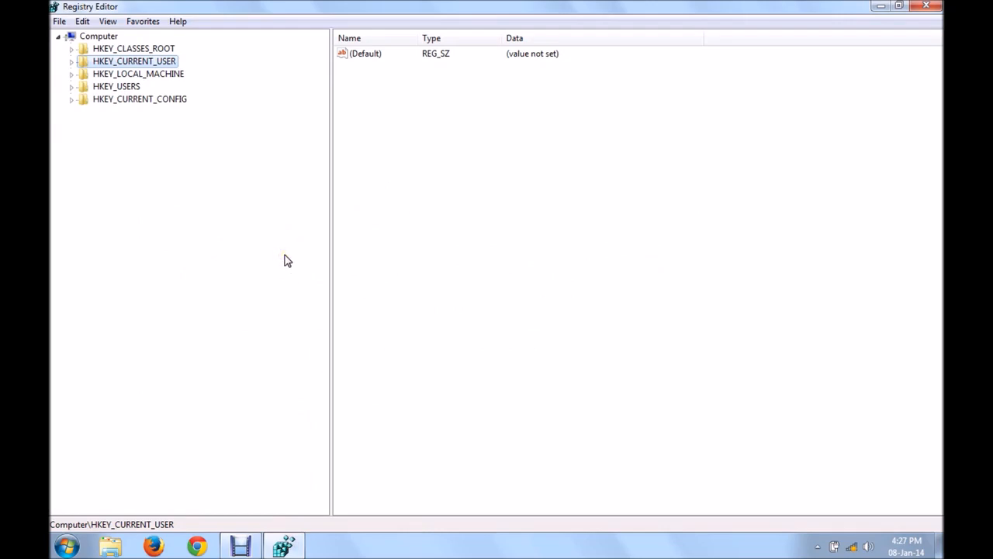
{"action": "key", "text": "Down"}
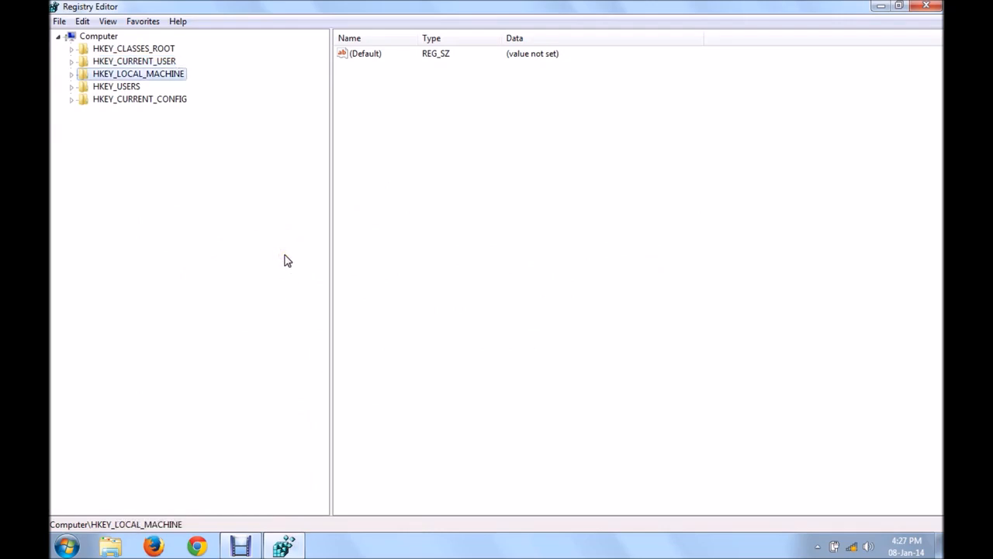
{"action": "key", "text": "Up"}
{"action": "key", "text": "Up"}
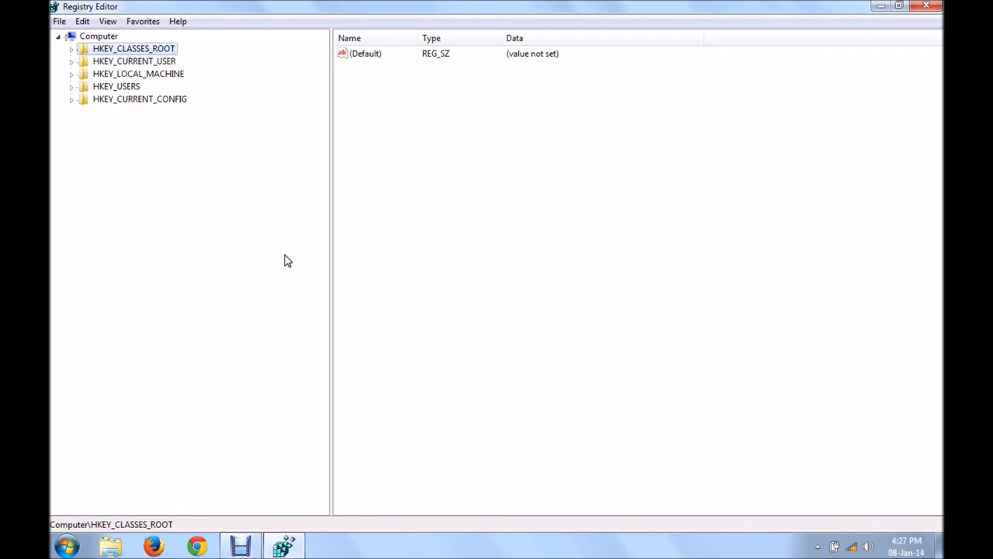
{"action": "key", "text": "Right"}
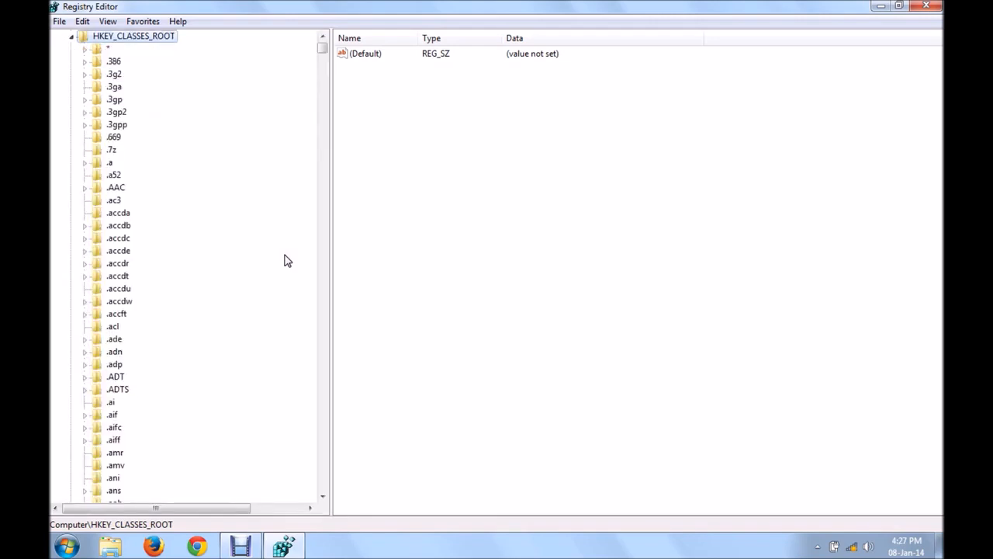
- Find and select the Directory key under HKEY_CLASSES_ROOT
{"action": "key", "text": "Down"}
{"action": "key", "text": "Down"}
{"action": "type", "text": "dir"}
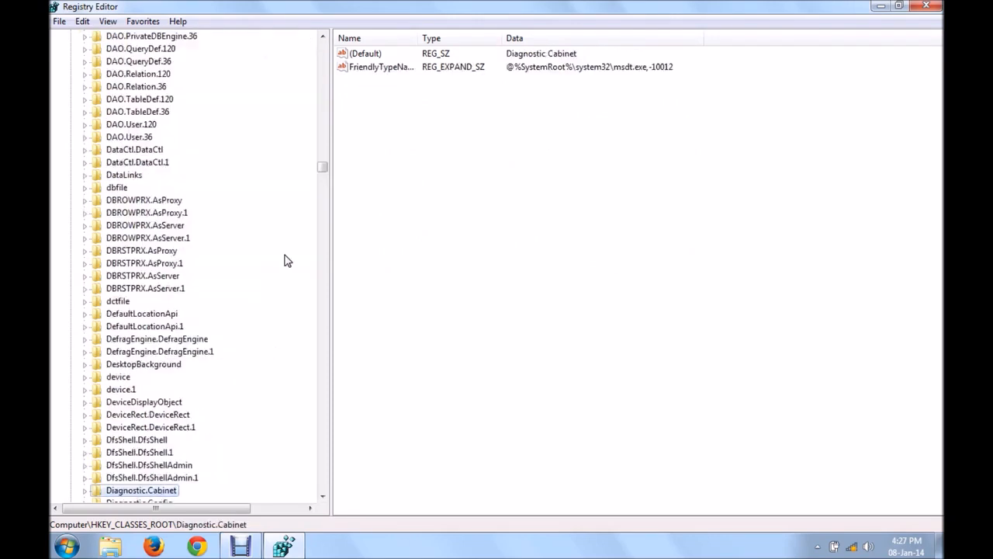
{"action": "key", "text": "Down"}
{"action": "key", "text": "Down"}
{"action": "key", "text": "Down"}
{"action": "key", "text": "Down"}
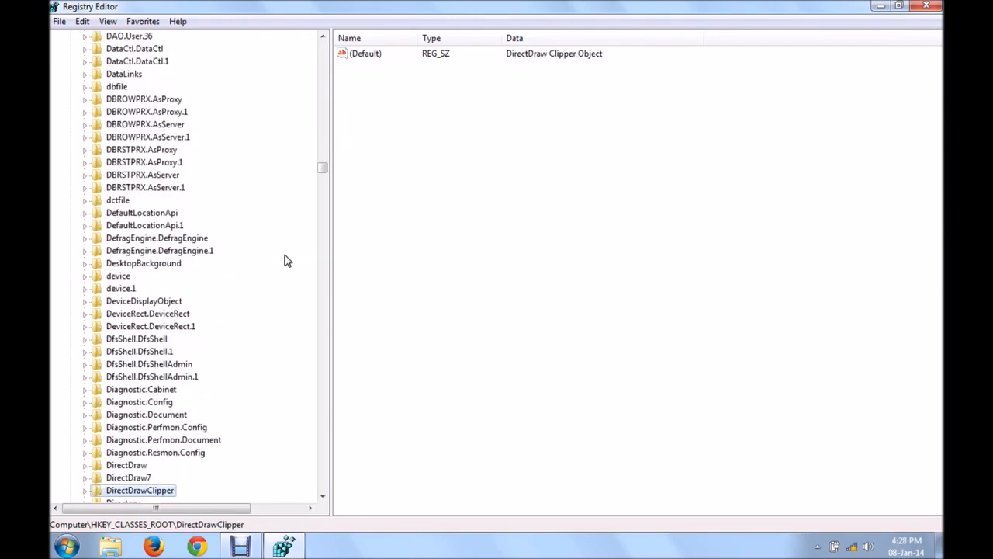
{"action": "key", "text": "Up"}
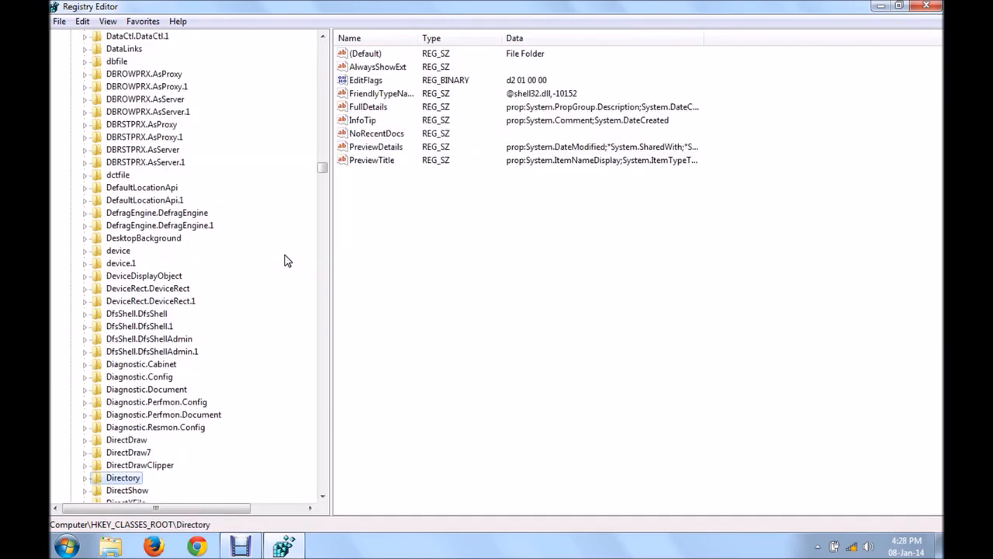
- Expand the Directory key and its Background subkey, and select the shell key inside Background
{"action": "key", "text": "Right"}
{"action": "key", "text": "Right"}
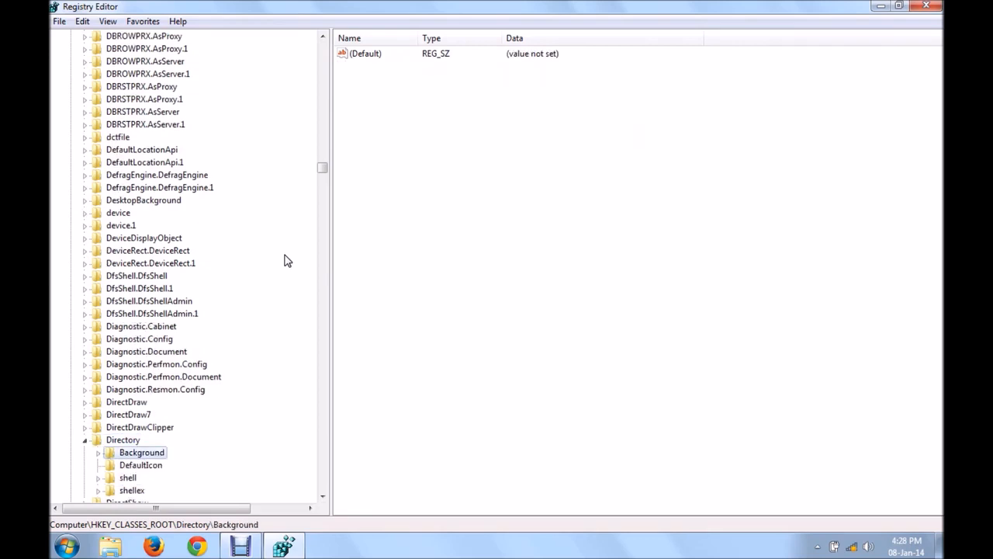
{"action": "key", "text": "Right"}
{"action": "key", "text": "Right"}
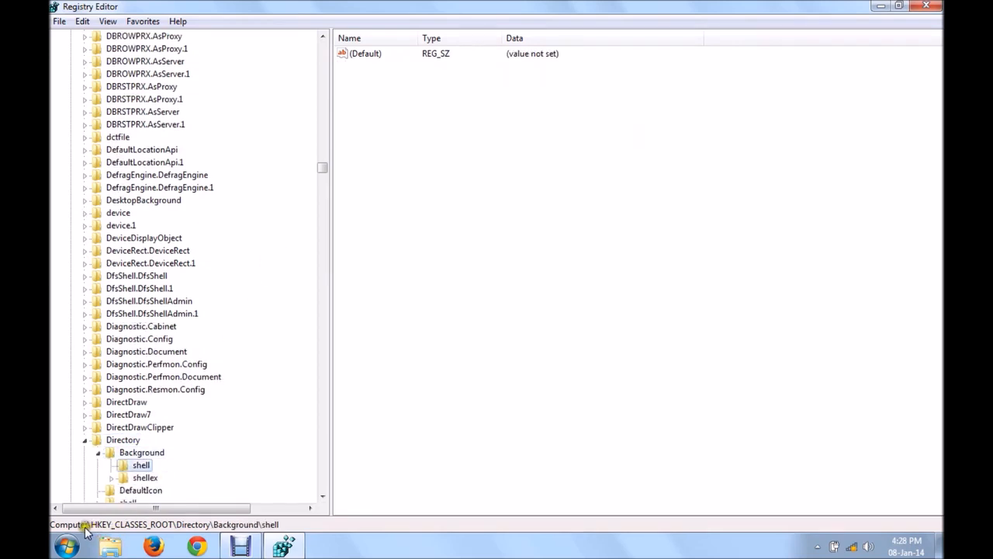
- Create a new key named Notepad under Directory\Background\shell
{"action": "right_click", "coordinate": [142, 465]}
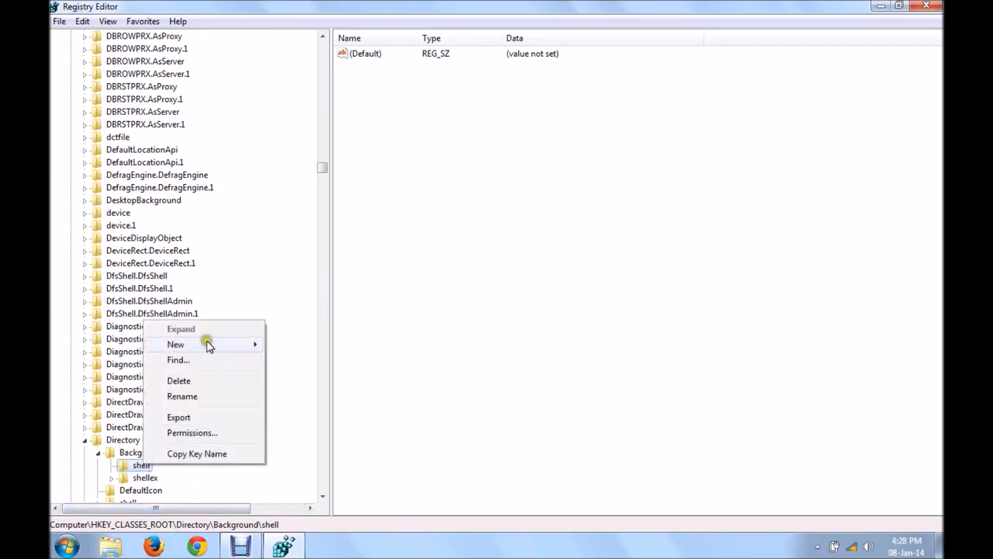
{"action": "mouse_move", "coordinate": [244, 341]}
{"action": "left_click", "coordinate": [290, 344]}
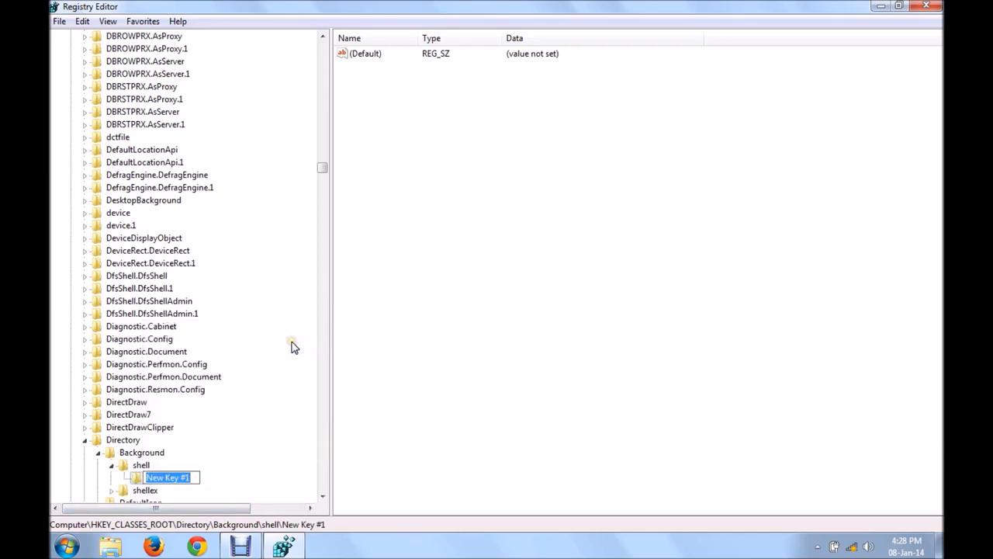
{"action": "type", "text": "Notepad"}
{"action": "left_click", "coordinate": [221, 438]}
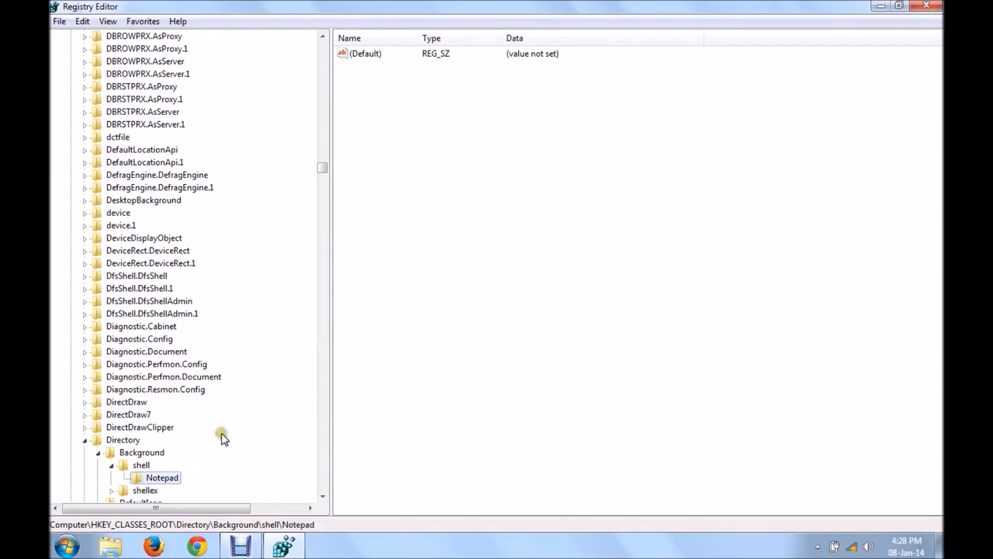
- Create a subkey named command inside the Notepad key
{"action": "right_click", "coordinate": [175, 482]}
{"action": "mouse_move", "coordinate": [223, 361]}
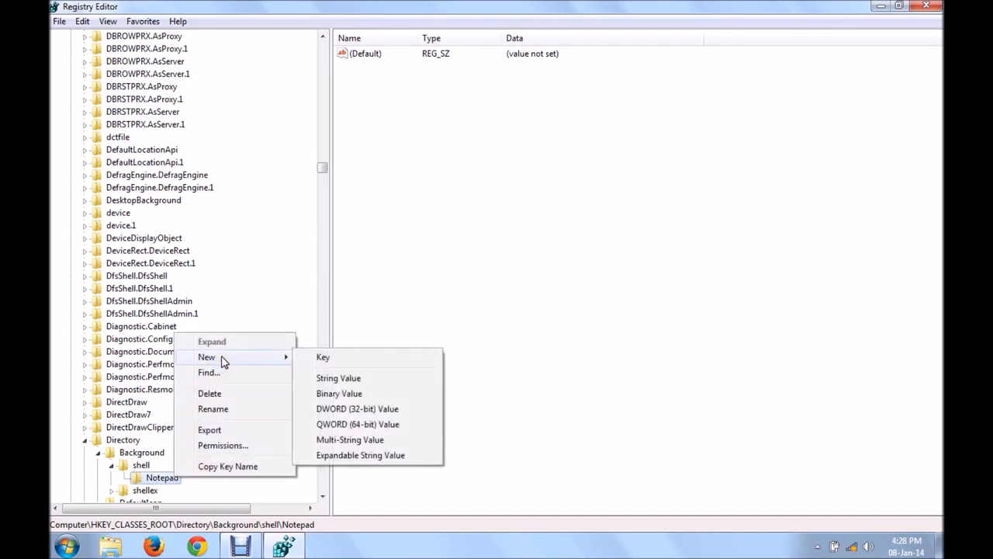
{"action": "left_click", "coordinate": [326, 357]}
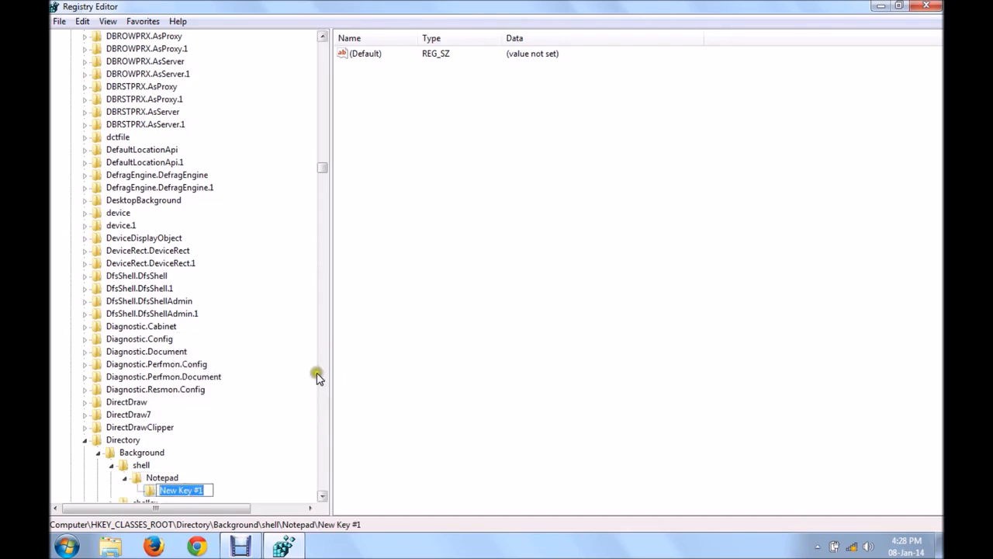
{"action": "scroll", "coordinate": [314, 384], "scroll_direction": "down", "scroll_amount": 2}
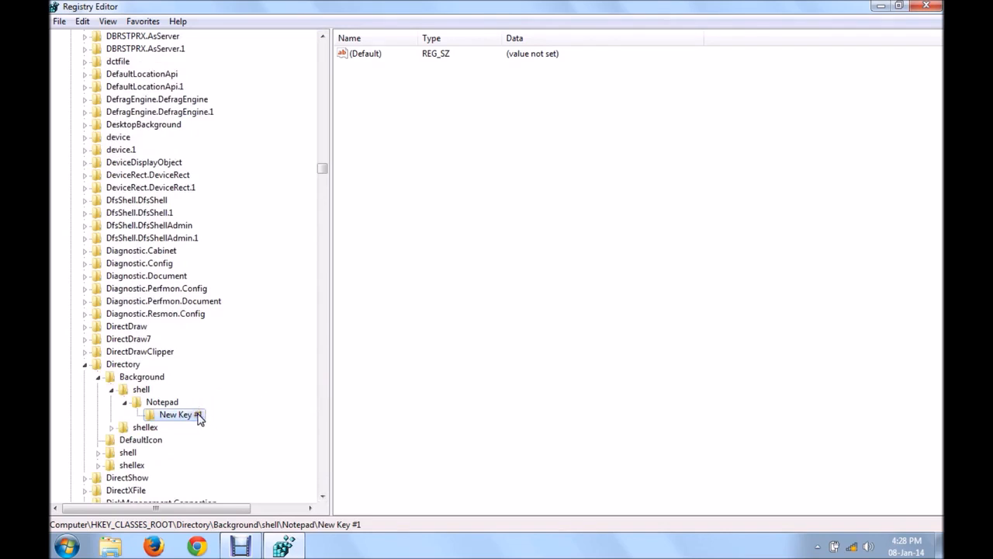
{"action": "right_click", "coordinate": [187, 420]}
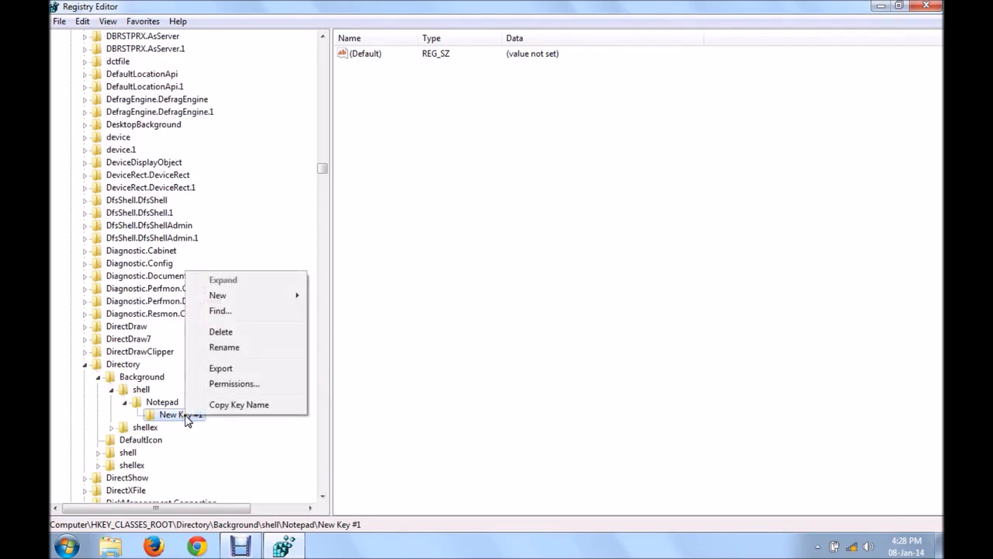
{"action": "left_click", "coordinate": [219, 346]}
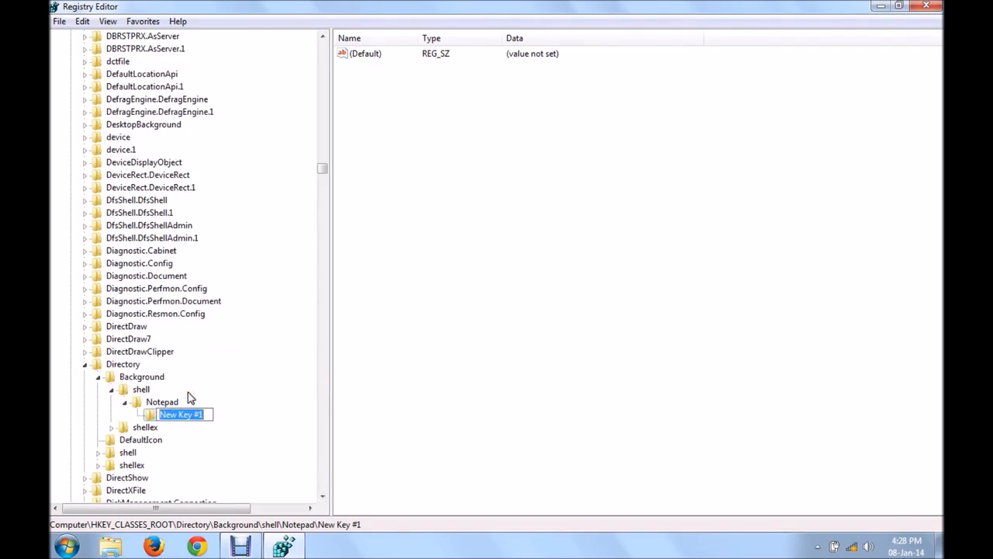
{"action": "type", "text": "command"}
{"action": "left_click", "coordinate": [189, 397]}
{"action": "scroll", "coordinate": [189, 401], "scroll_direction": "down", "scroll_amount": 1}
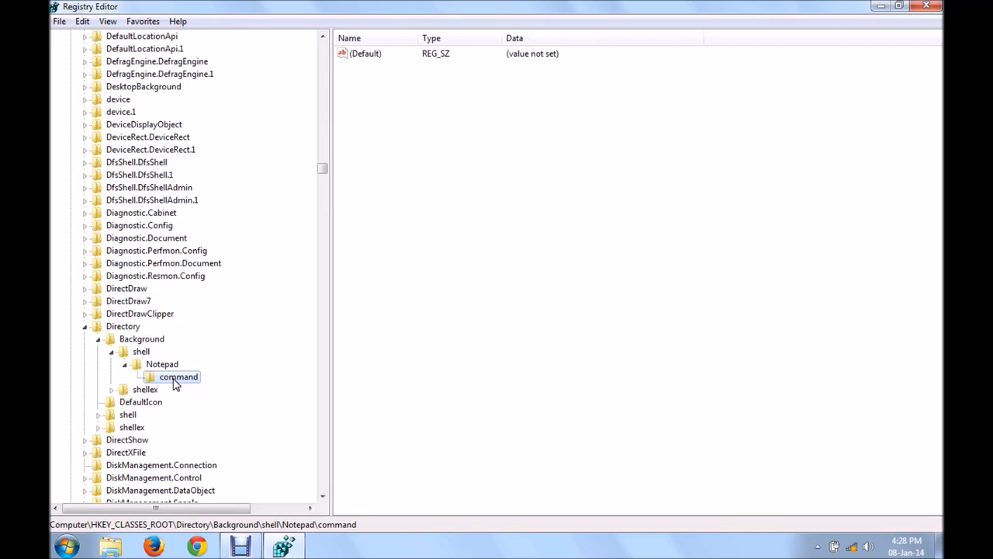
{"action": "scroll", "coordinate": [175, 384], "scroll_direction": "down", "scroll_amount": 1}
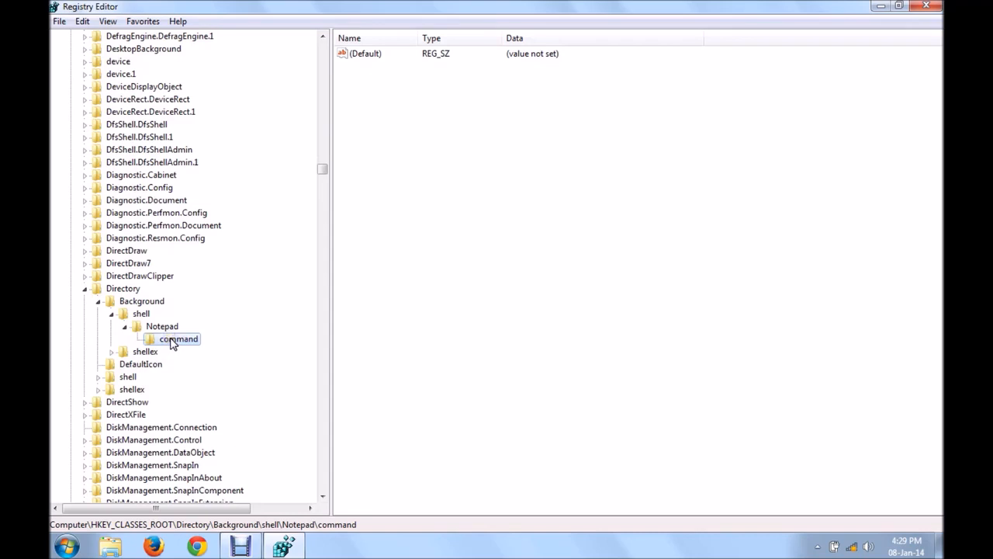
- Check the desktop's context menu for the Notepad entry and return to the Registry Editor
{"action": "left_click", "coordinate": [881, 6]}
{"action": "right_click", "coordinate": [492, 117]}
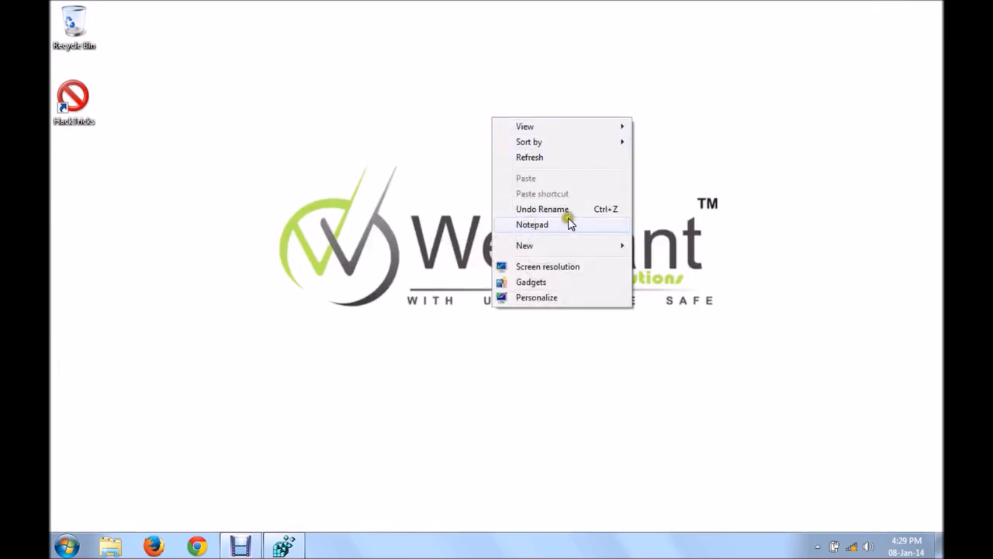
{"action": "left_click", "coordinate": [475, 206]}
{"action": "left_click", "coordinate": [287, 543]}
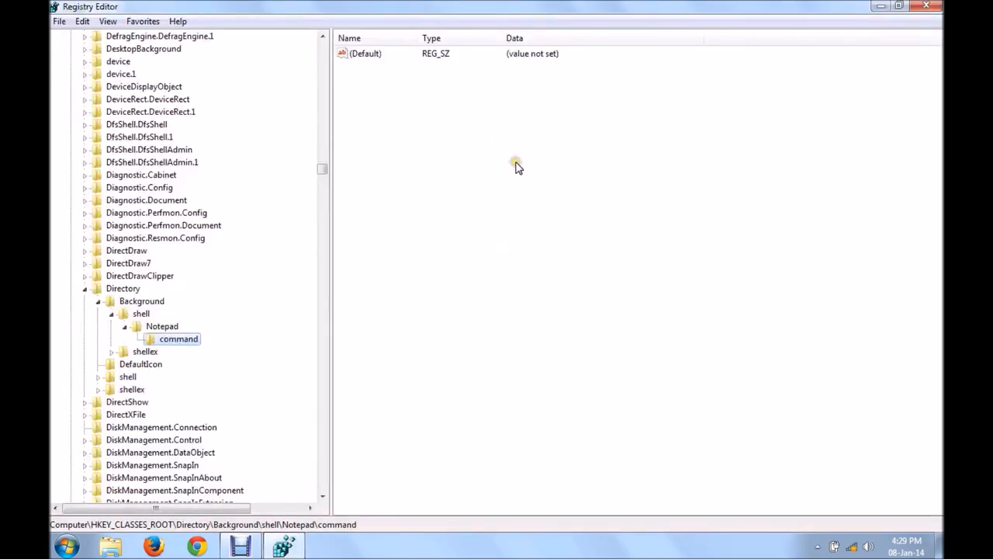
- Minimize the Registry Editor, open C:\Windows\System32 in Windows Explorer and select the notepad application
{"action": "left_click", "coordinate": [881, 5]}
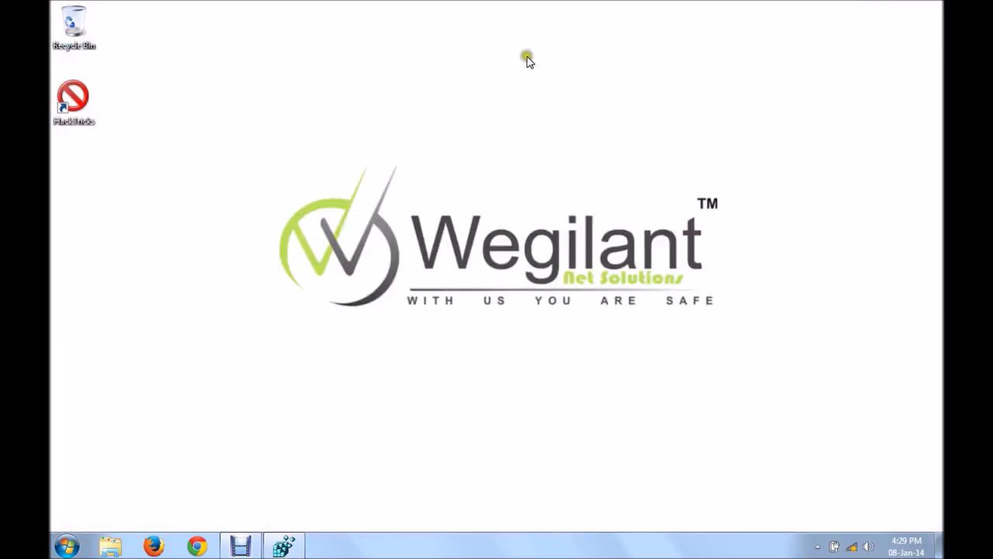
{"action": "key", "text": "super+e"}
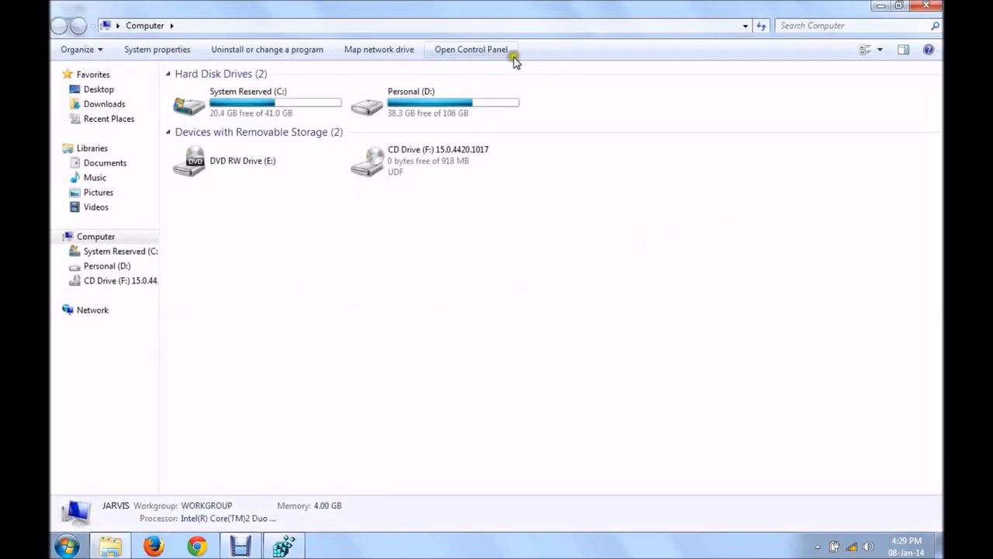
{"action": "double_click", "coordinate": [270, 96]}
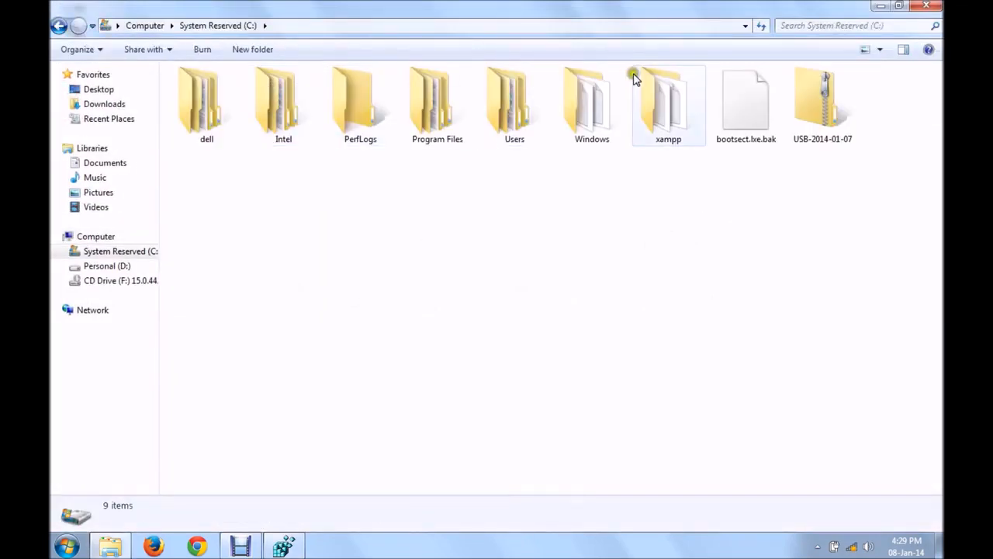
{"action": "double_click", "coordinate": [599, 84]}
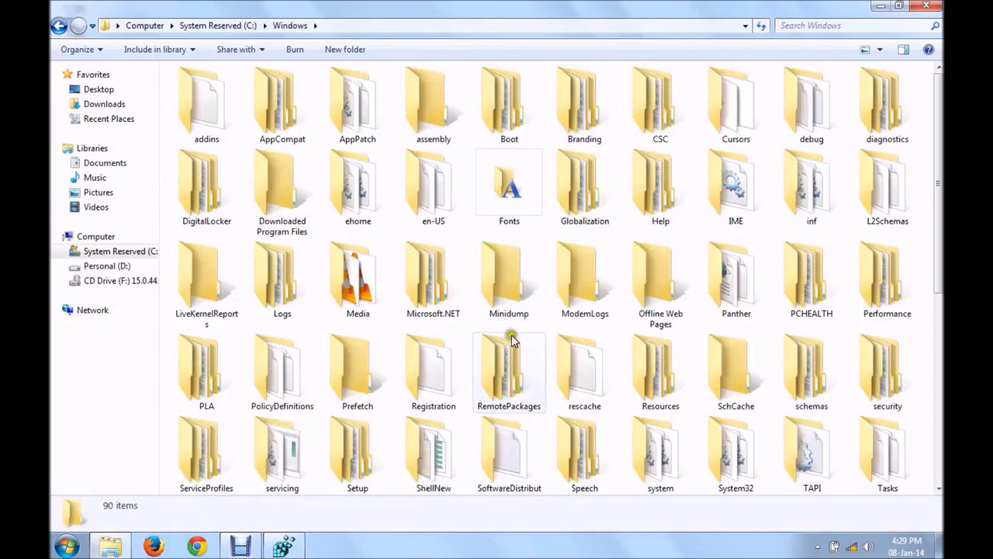
{"action": "double_click", "coordinate": [716, 441]}
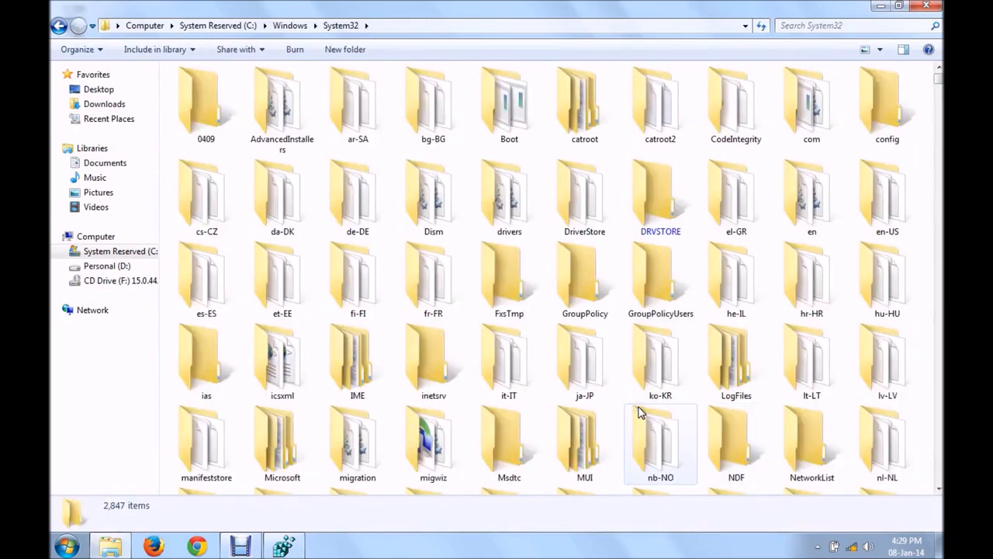
{"action": "type", "text": "notepad"}
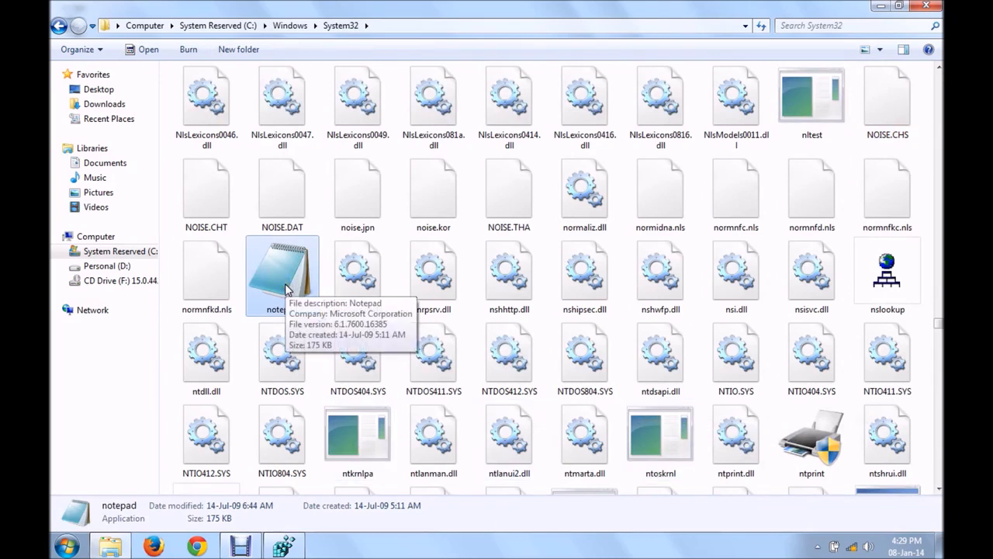
- Copy the full path of the notepad application in System32 and close the folder window
{"action": "left_click", "coordinate": [261, 310]}
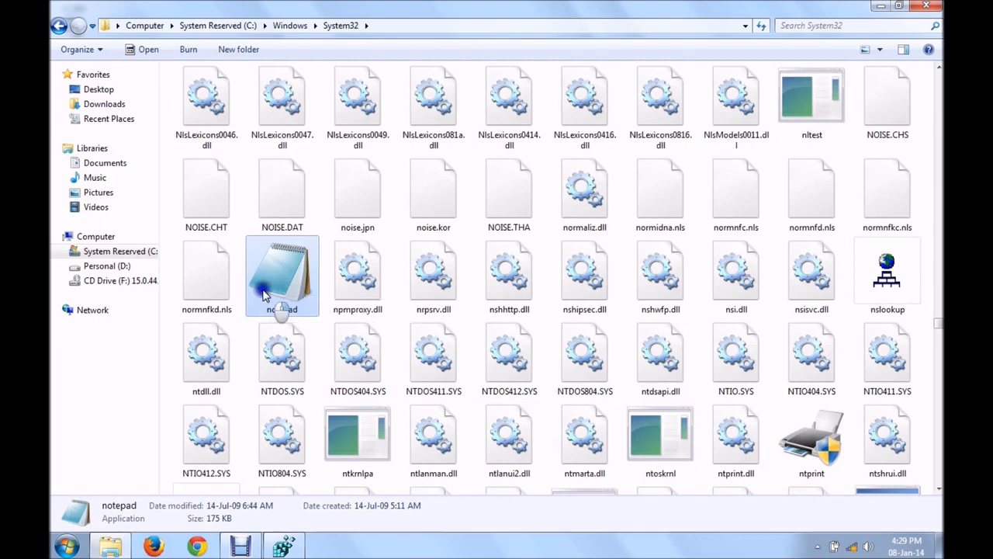
{"action": "right_click", "coordinate": [263, 294]}
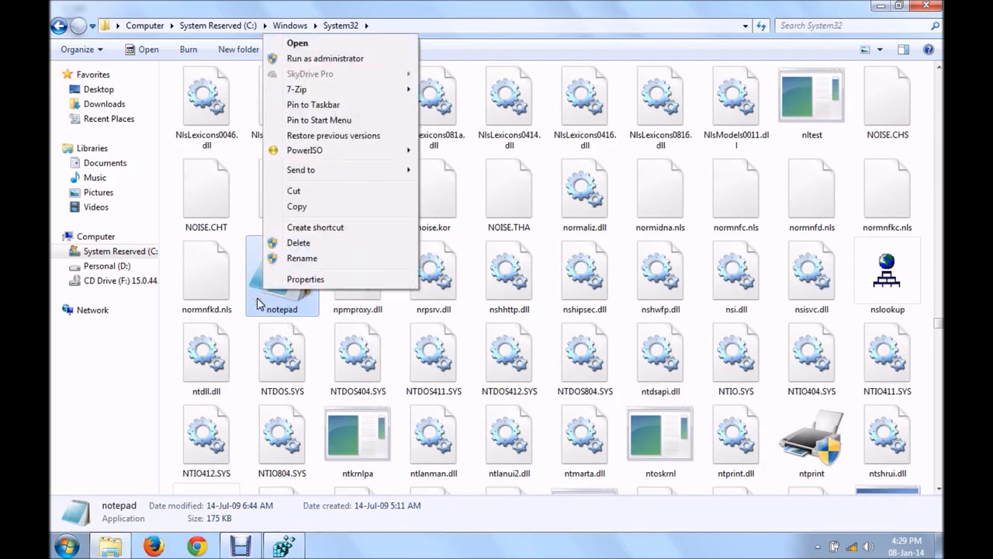
{"action": "right_click", "coordinate": [263, 302], "text": "shift"}
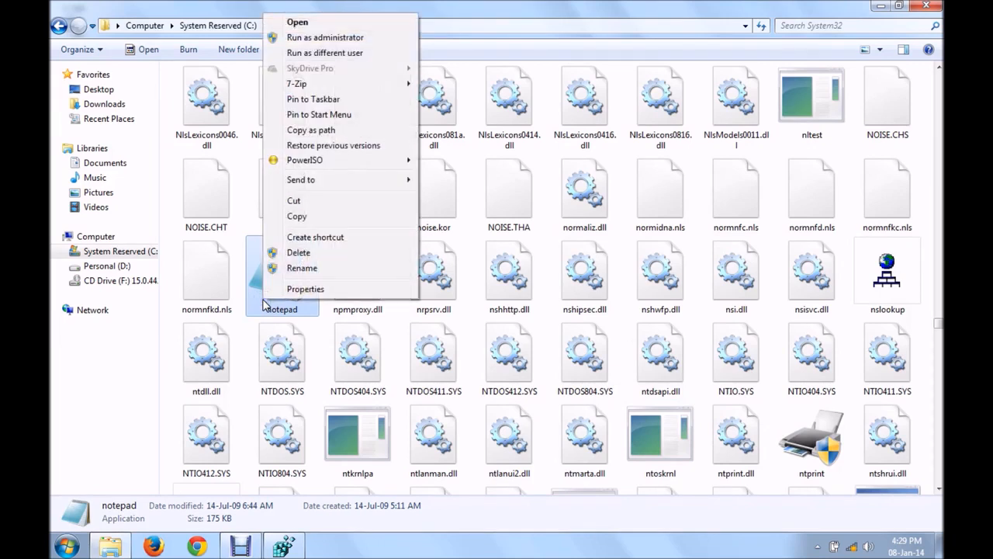
{"action": "left_click", "coordinate": [331, 132]}
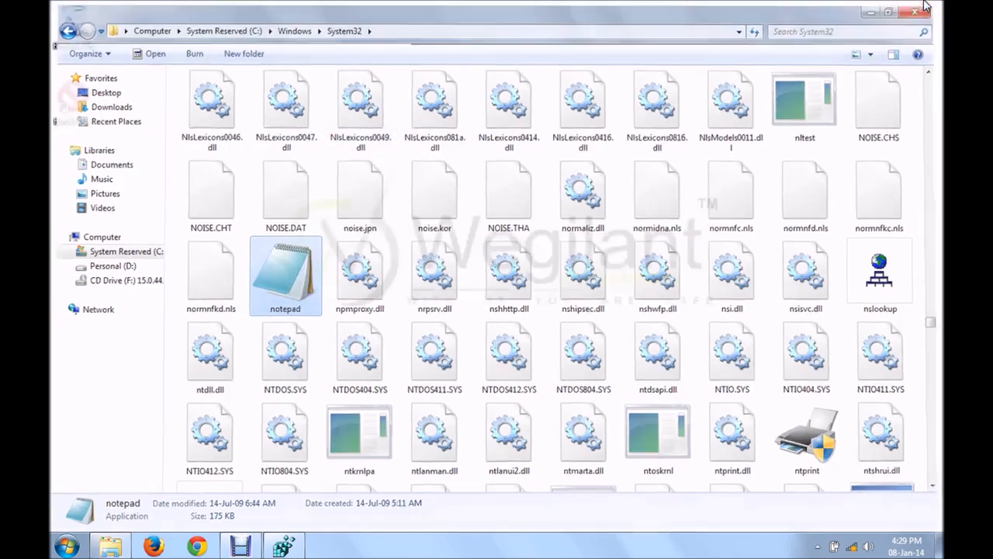
{"action": "left_click", "coordinate": [923, 9]}
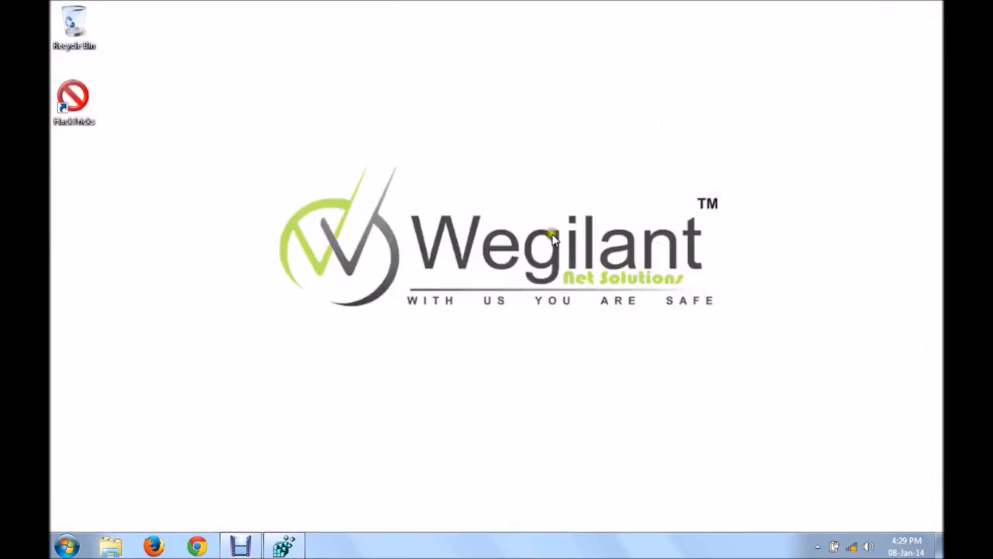
- In the Registry Editor, set the command key's (Default) value to "C:\Windows\System32\notepad.exe" by pasting the copied path
{"action": "left_click", "coordinate": [297, 543]}
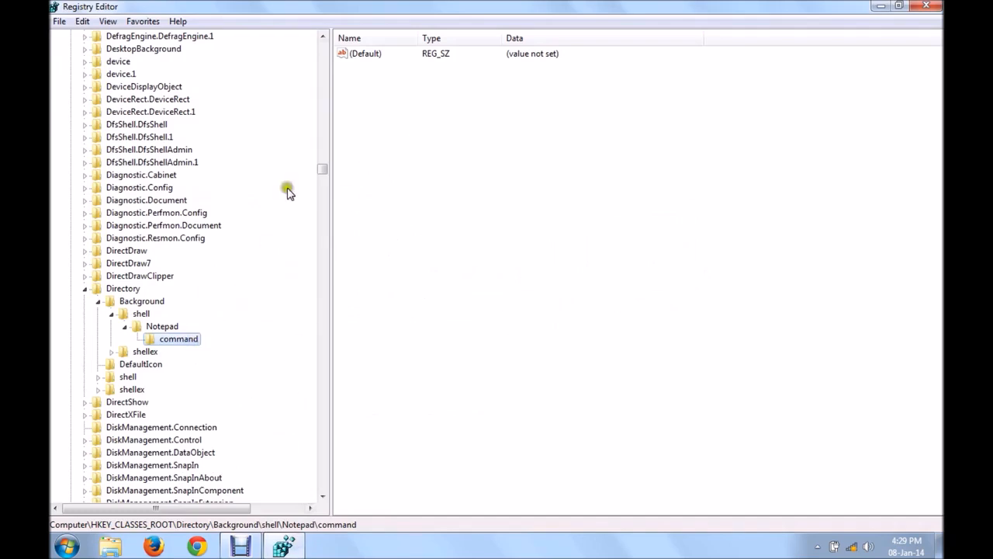
{"action": "left_click", "coordinate": [374, 56]}
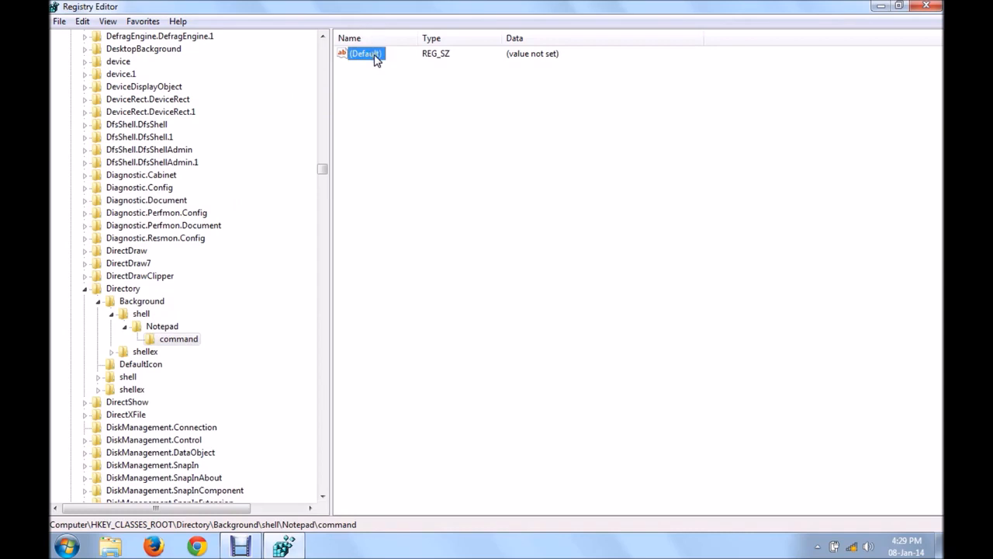
{"action": "double_click", "coordinate": [374, 56]}
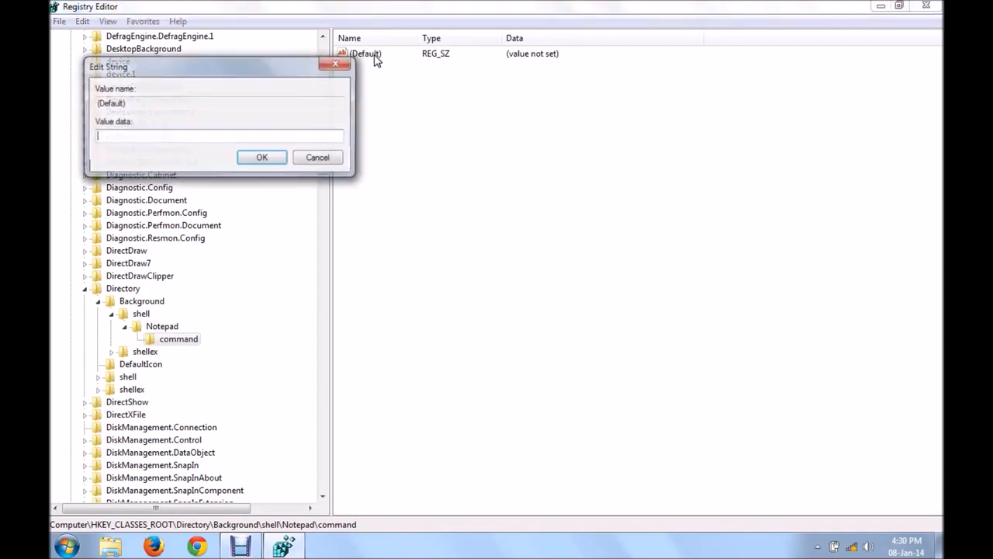
{"action": "right_click", "coordinate": [250, 138]}
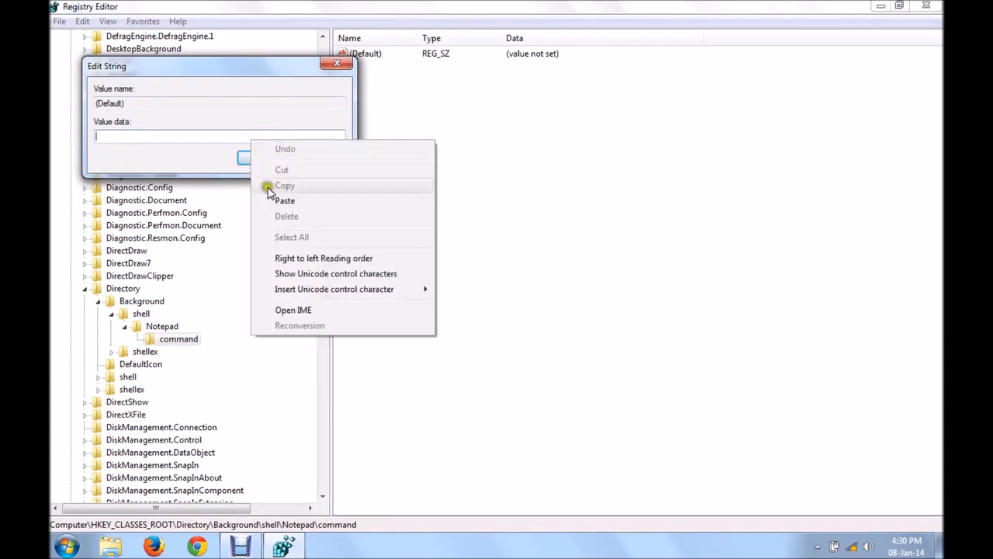
{"action": "left_click", "coordinate": [284, 201]}
{"action": "left_click", "coordinate": [264, 158]}
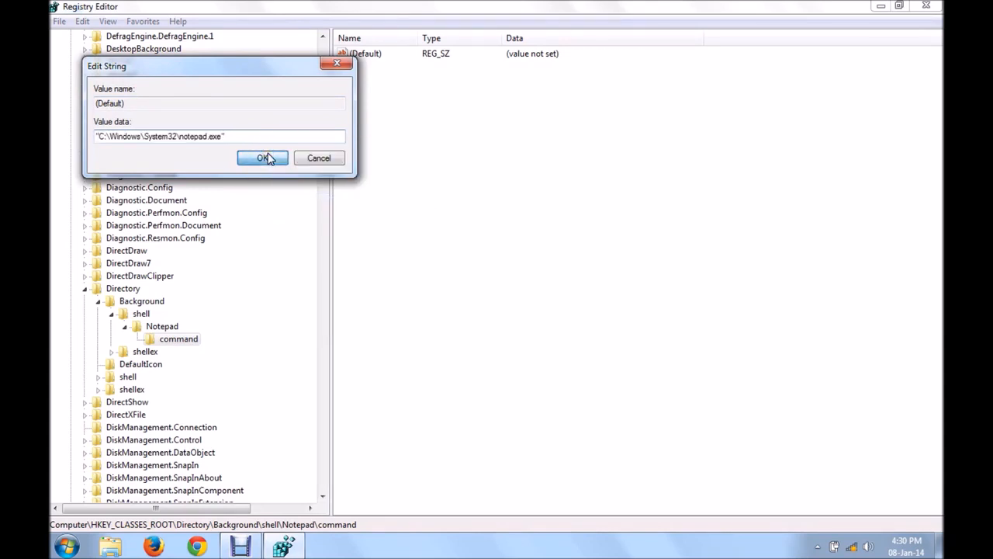
- Minimize the Registry Editor, test the desktop context menu's Notepad entry and close the Notepad window it launches
{"action": "left_click", "coordinate": [883, 6]}
{"action": "right_click", "coordinate": [550, 158]}
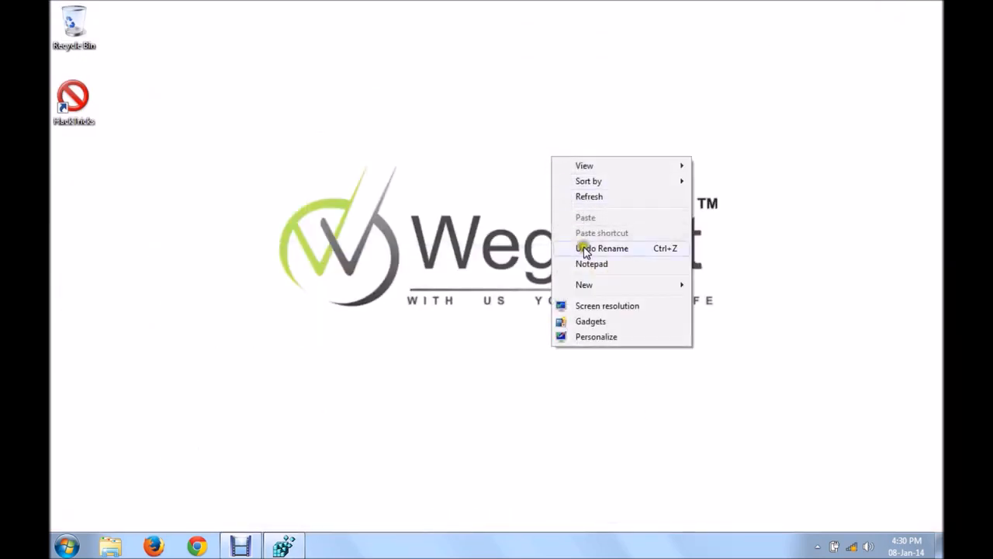
{"action": "left_click", "coordinate": [586, 264]}
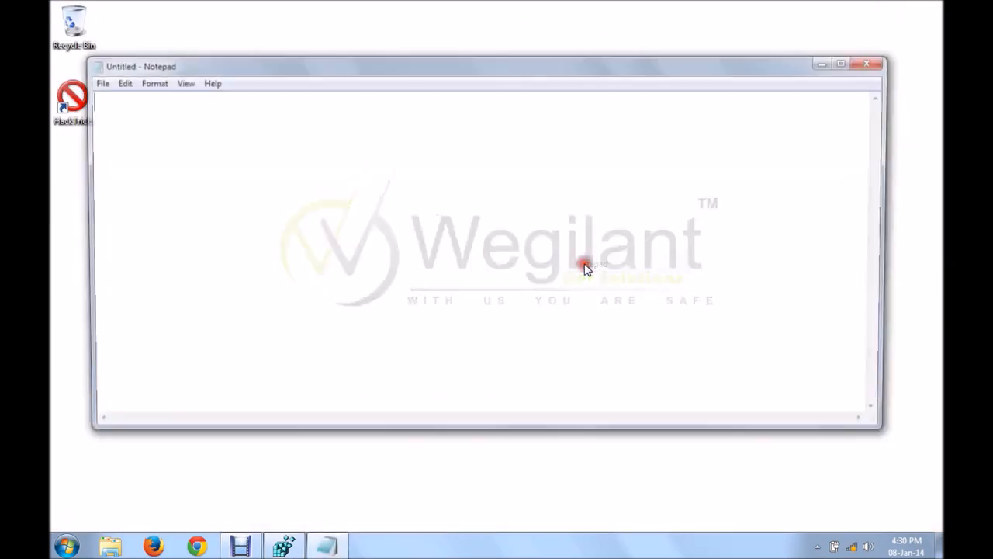
{"action": "left_click", "coordinate": [875, 64]}
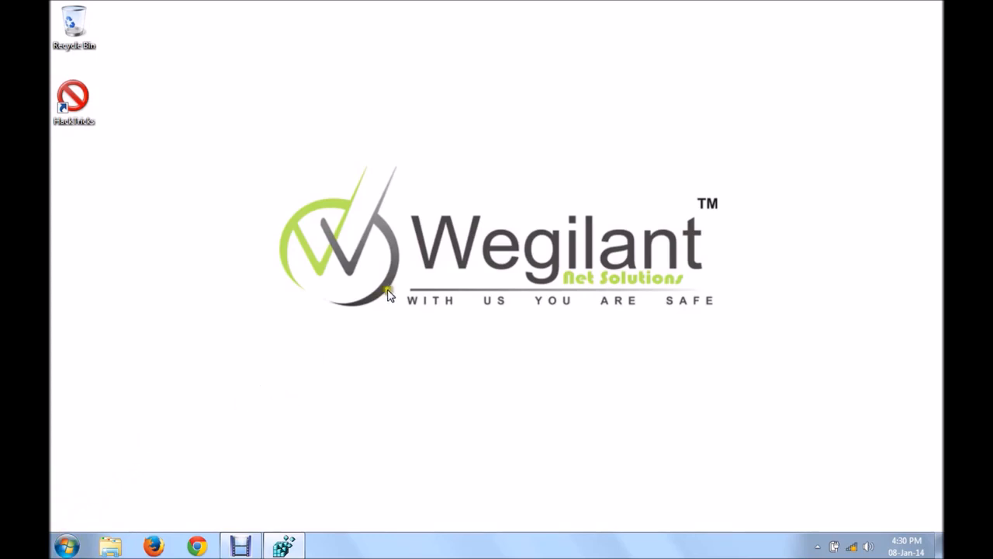
- Open the Computer window to examine the listed drives, then close it
{"action": "key", "text": "super+e"}
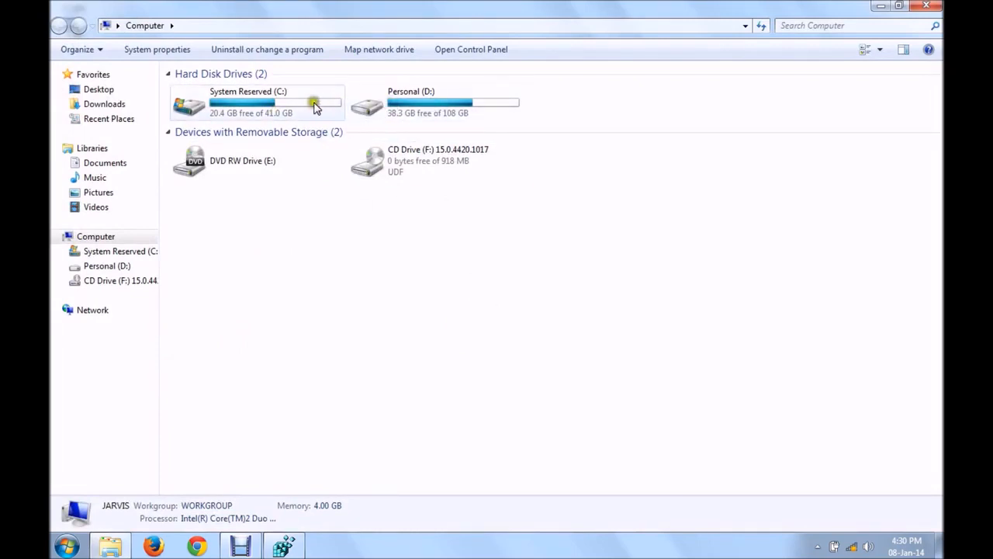
{"action": "mouse_move", "coordinate": [398, 106]}
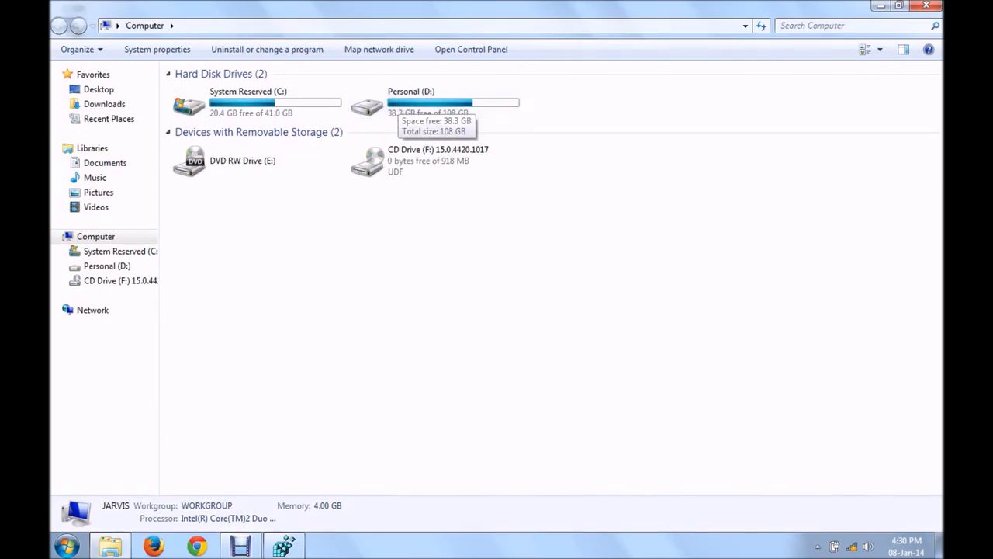
{"action": "left_click", "coordinate": [927, 6]}
- Return to the Registry Editor and delete the command subkey under Directory\Background\shell\Notepad
{"action": "left_click", "coordinate": [283, 546]}
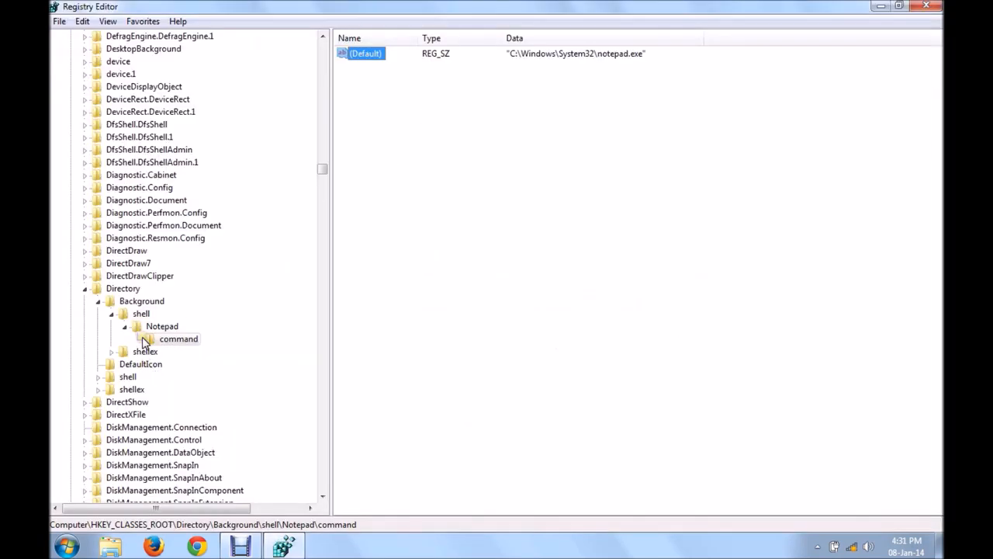
{"action": "key", "text": "Delete"}
{"action": "key", "text": "Return"}
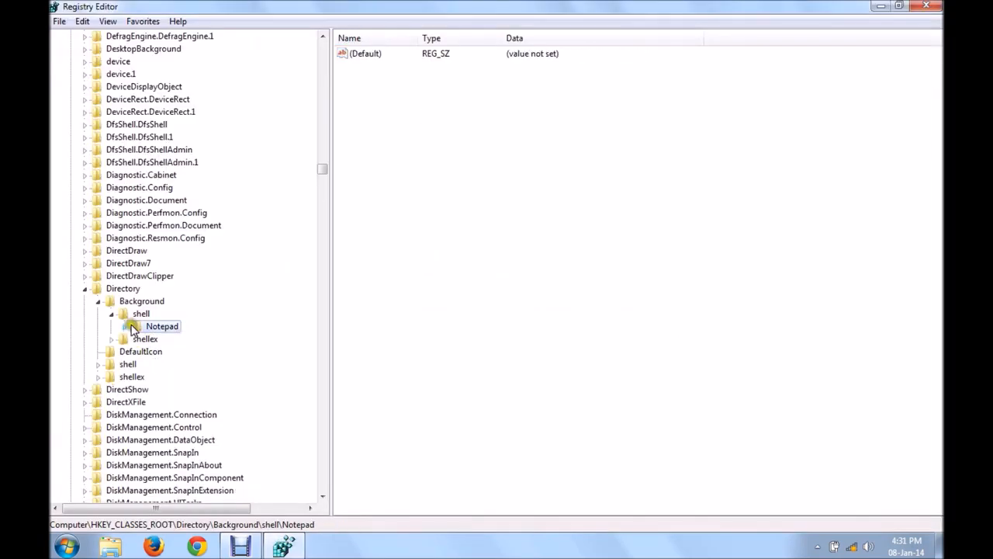
- Collapse the expanded branches up to and including HKEY_CLASSES_ROOT
{"action": "key", "text": "Left"}
{"action": "key", "text": "Left"}
{"action": "key", "text": "Left"}
{"action": "key", "text": "Left"}
{"action": "key", "text": "Left"}
{"action": "key", "text": "Left"}
{"action": "key", "text": "Left"}
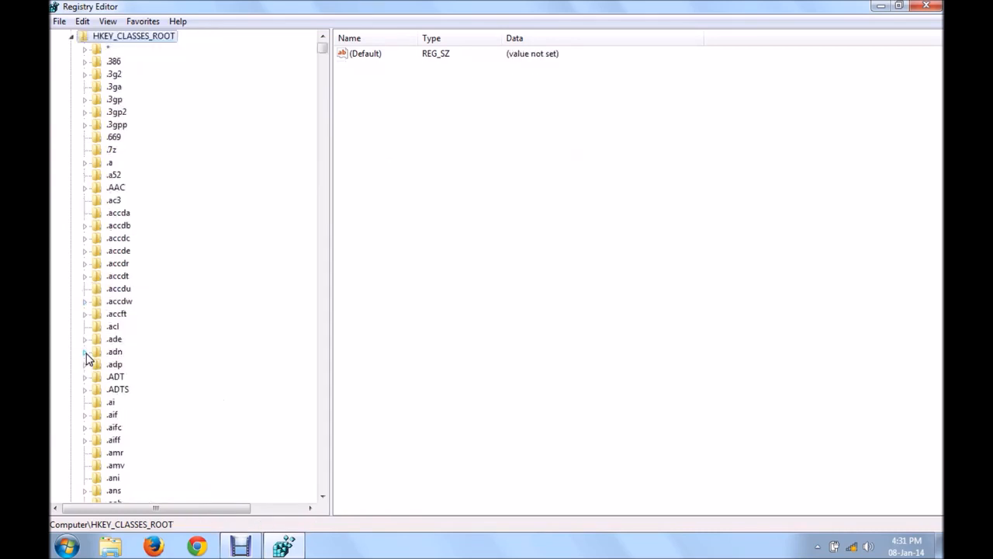
{"action": "key", "text": "Left"}
- Expand the registry tree down to HKEY_LOCAL_MACHINE\SOFTWARE\Microsoft
{"action": "key", "text": "Down"}
{"action": "key", "text": "Down"}
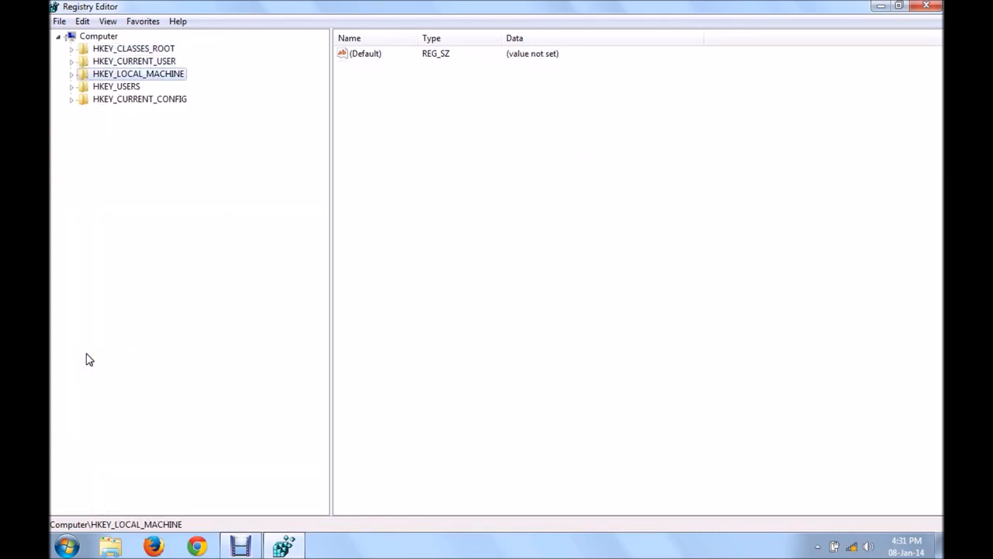
{"action": "key", "text": "Right"}
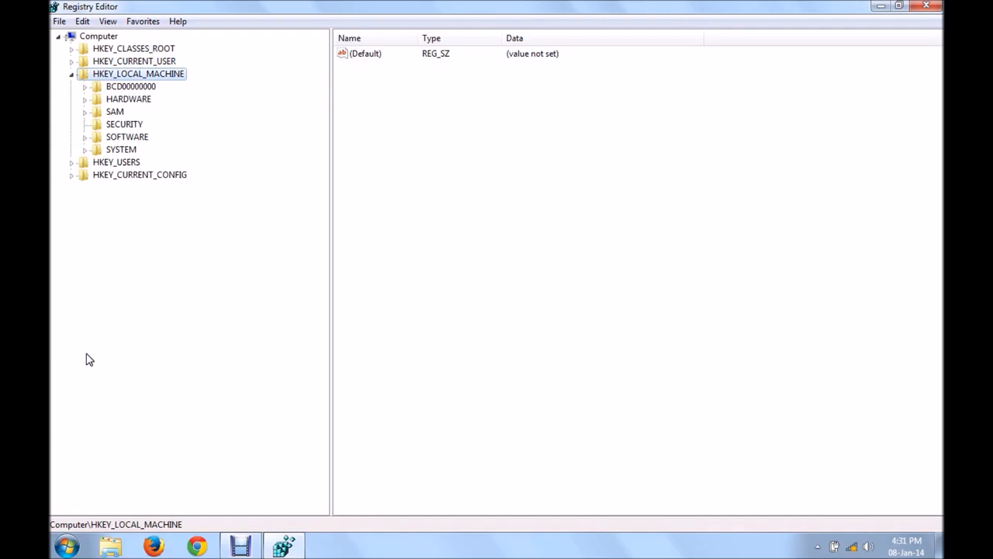
{"action": "key", "text": "Down"}
{"action": "key", "text": "Down"}
{"action": "key", "text": "Down"}
{"action": "key", "text": "Down"}
{"action": "key", "text": "Down"}
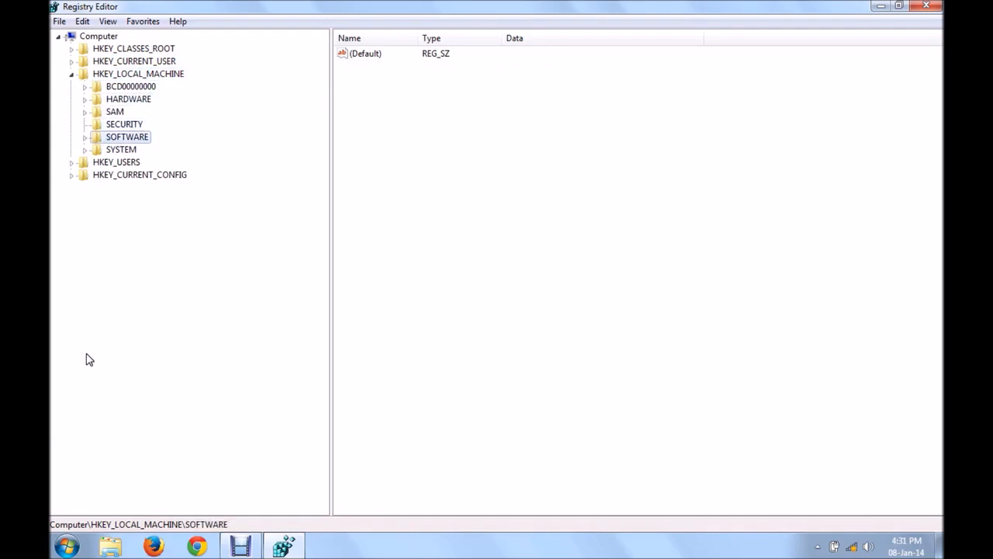
{"action": "key", "text": "Right"}
{"action": "key", "text": "Right"}
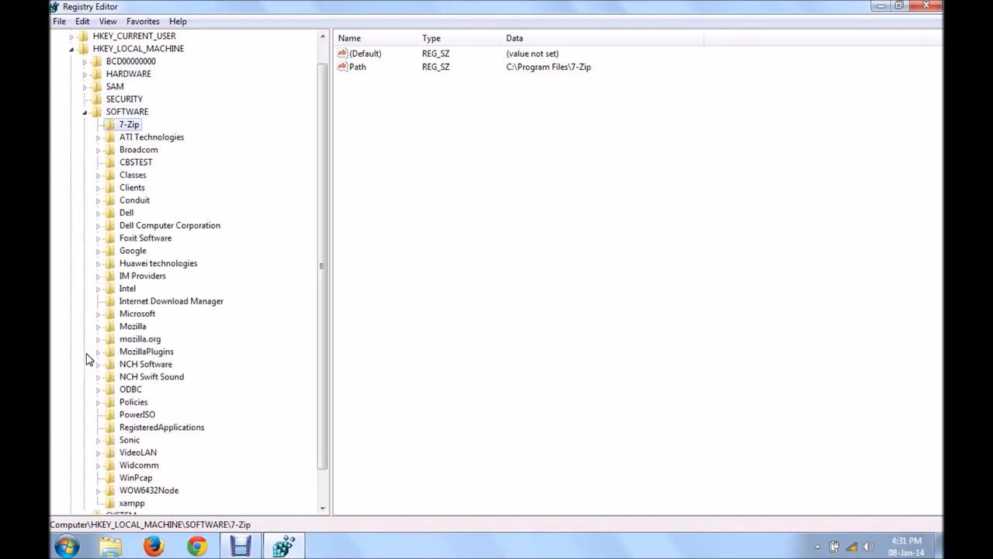
{"action": "key", "text": "m"}
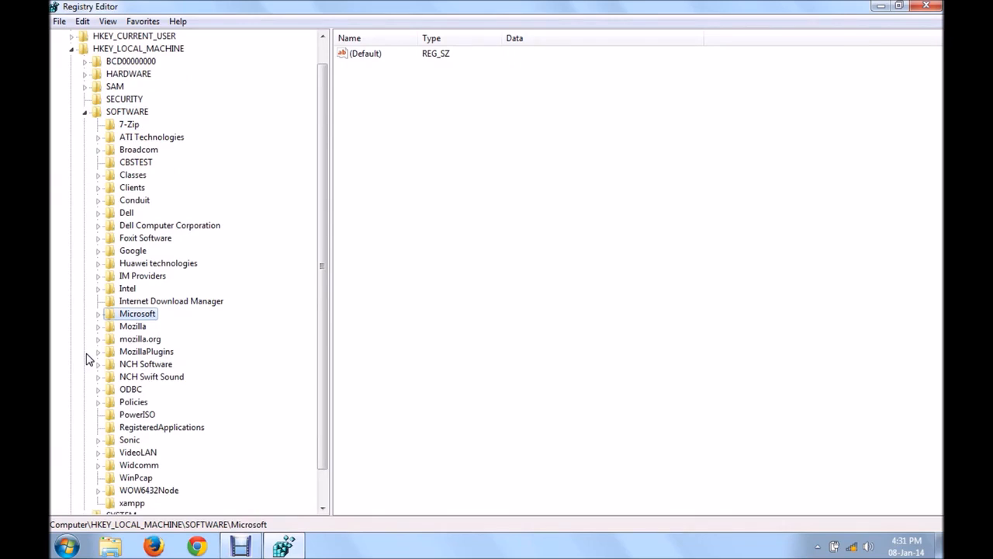
{"action": "key", "text": "Right"}
{"action": "key", "text": "Right"}
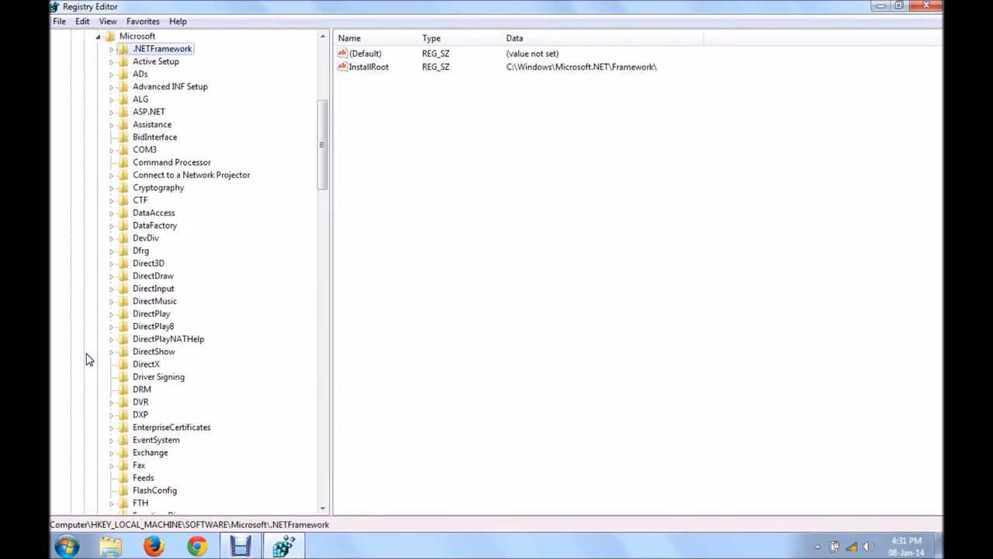
- Within the Microsoft key, expand Windows\CurrentVersion\Policies and select the Policies key
{"action": "key", "text": "w"}
{"action": "key", "text": "i"}
{"action": "key", "text": "n"}
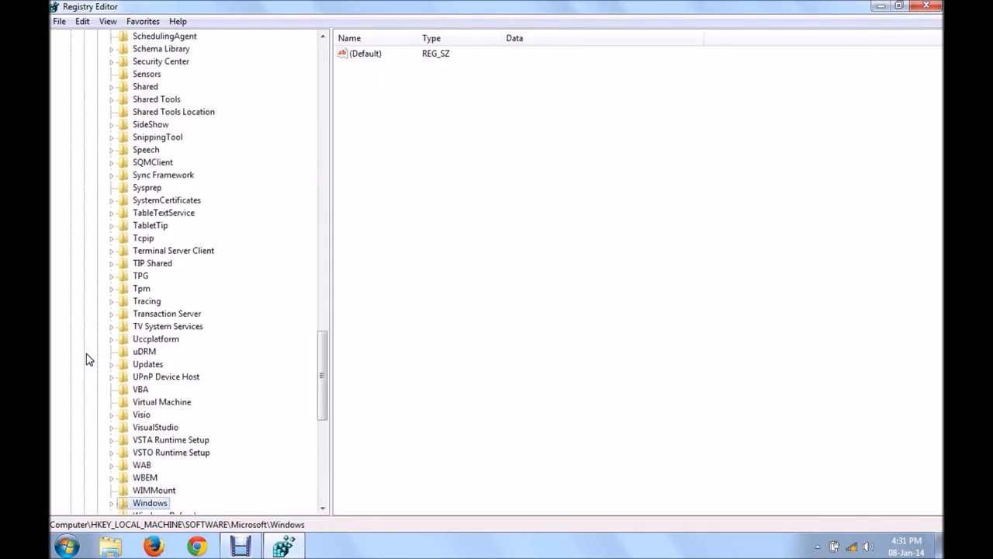
{"action": "scroll", "coordinate": [125, 429], "scroll_direction": "down", "scroll_amount": 2}
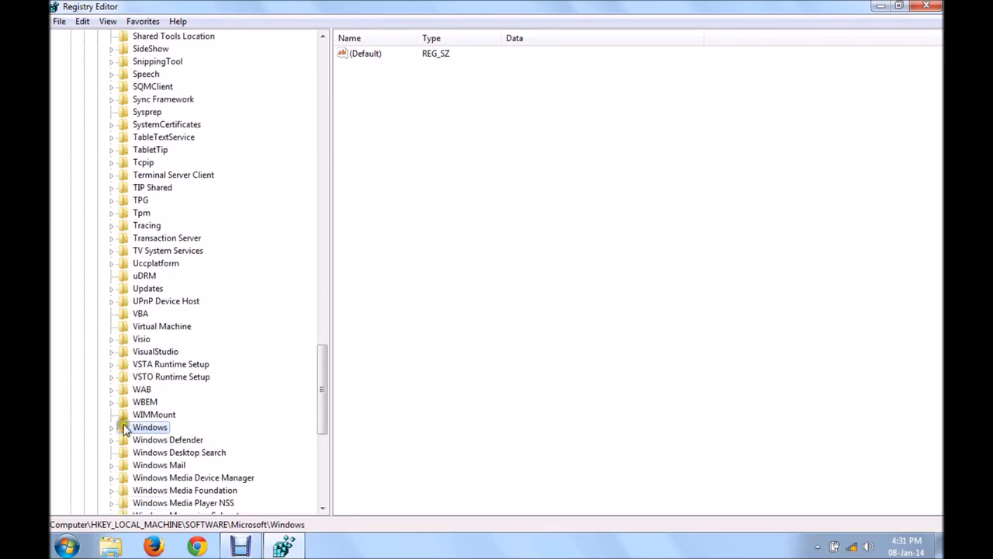
{"action": "left_click", "coordinate": [112, 428]}
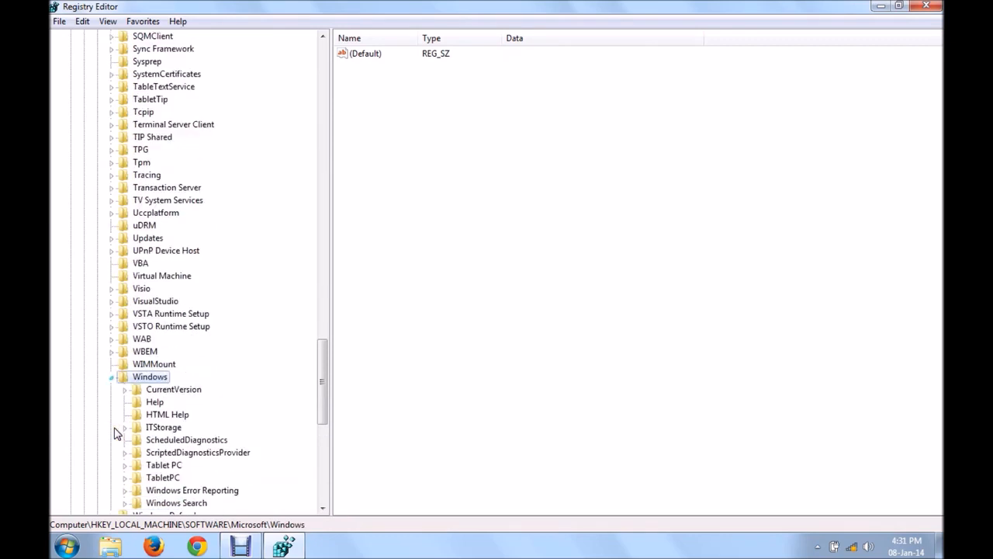
{"action": "left_click", "coordinate": [125, 390]}
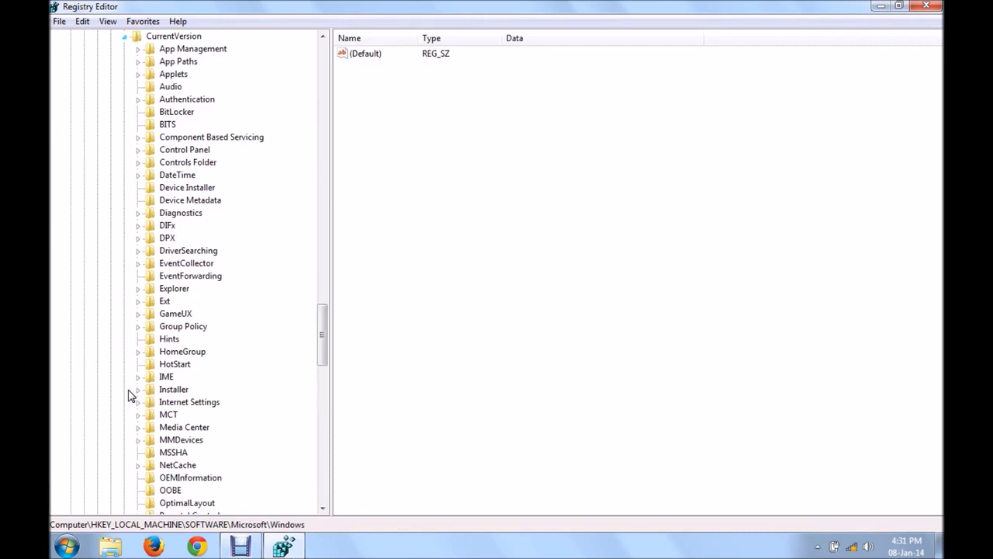
{"action": "scroll", "coordinate": [163, 464], "scroll_direction": "down", "scroll_amount": 2}
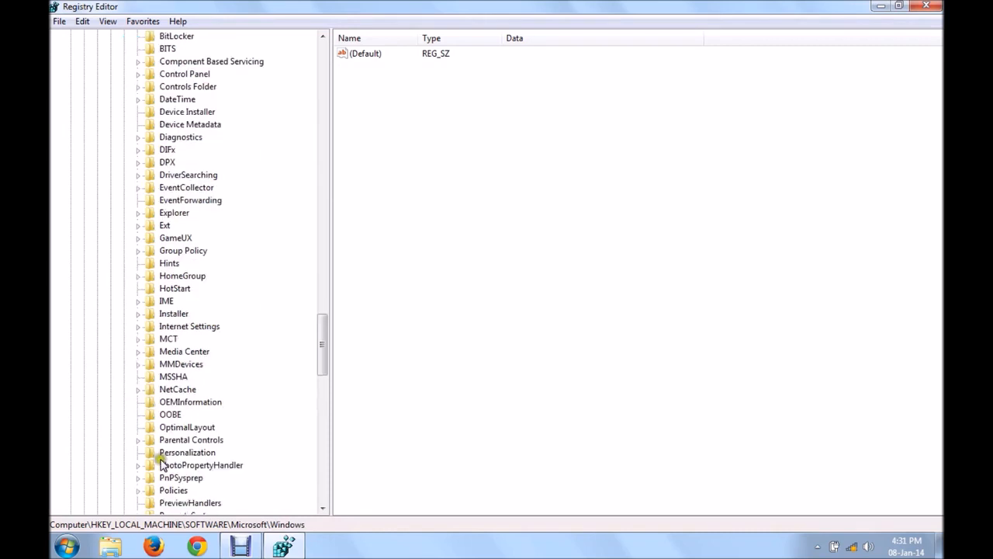
{"action": "scroll", "coordinate": [163, 464], "scroll_direction": "down", "scroll_amount": 1}
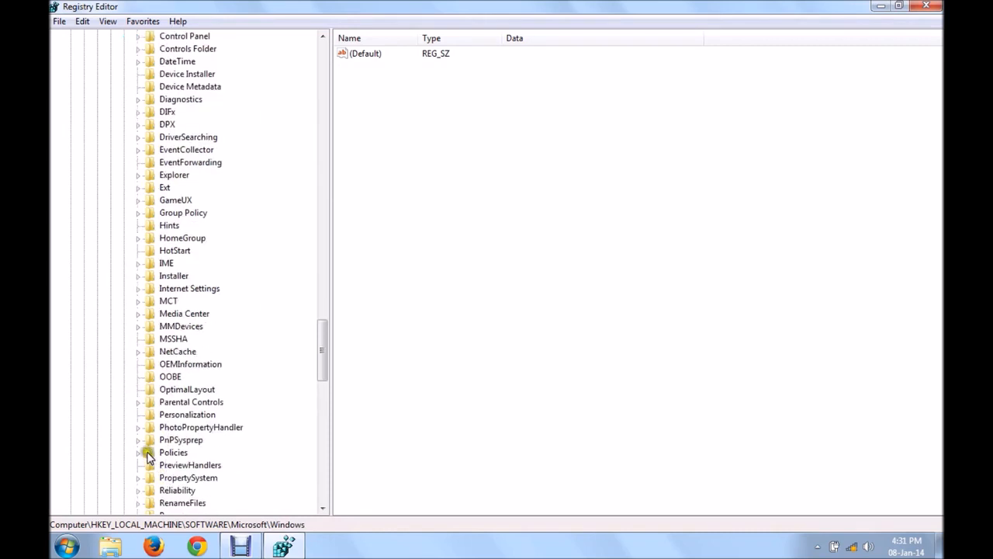
{"action": "left_click", "coordinate": [149, 453]}
{"action": "left_click", "coordinate": [140, 453]}
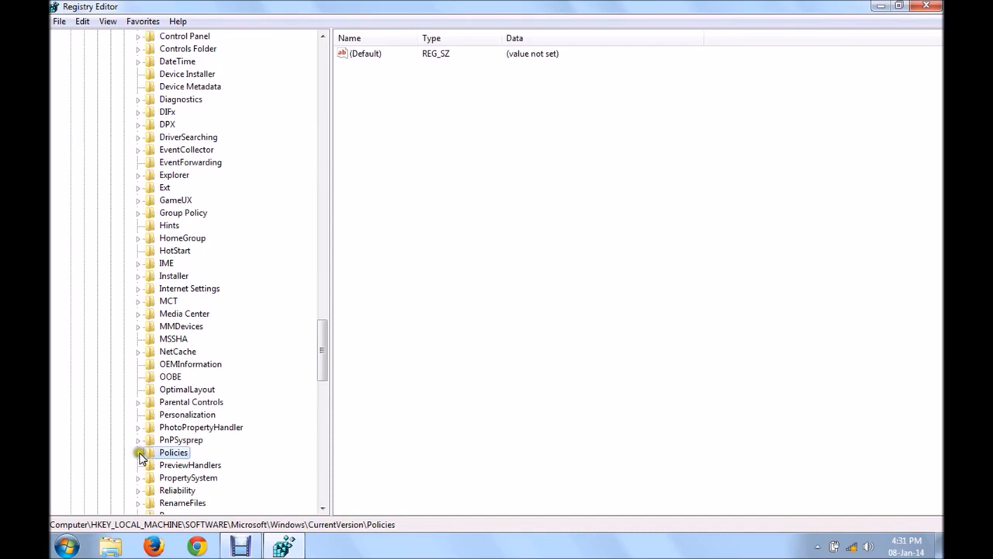
{"action": "scroll", "coordinate": [140, 458], "scroll_direction": "down", "scroll_amount": 1}
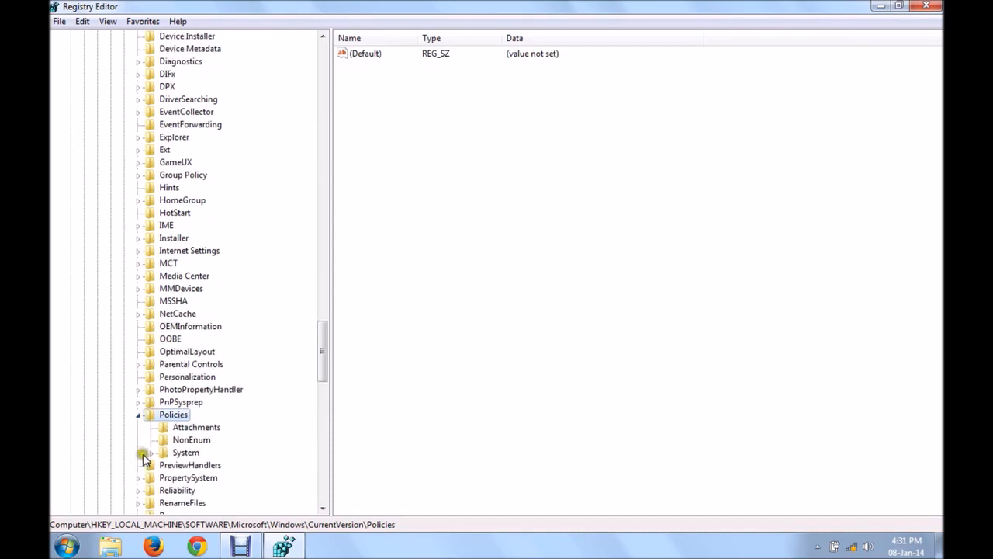
- Create a new key named Explorer under the Policies key
{"action": "right_click", "coordinate": [169, 414]}
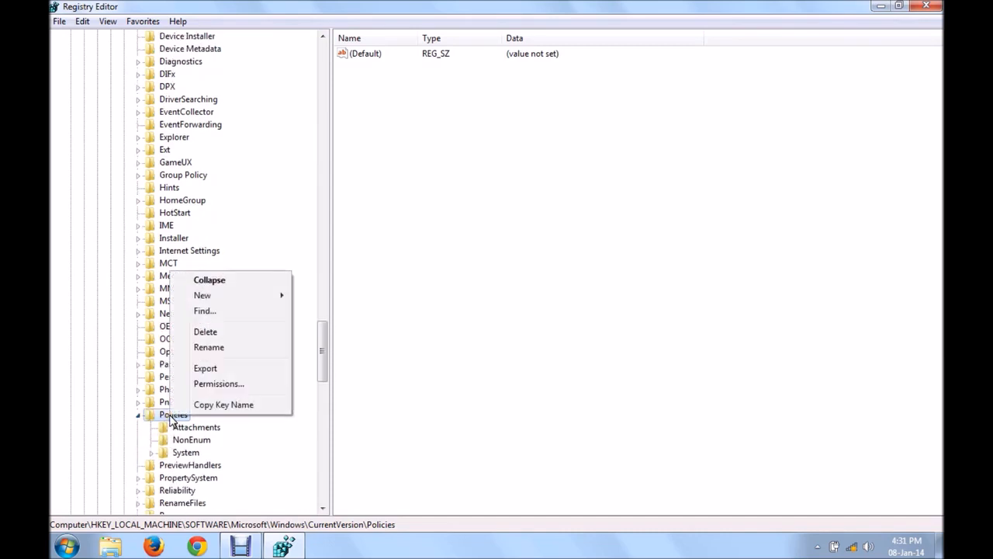
{"action": "left_click", "coordinate": [266, 297]}
{"action": "left_click", "coordinate": [321, 300]}
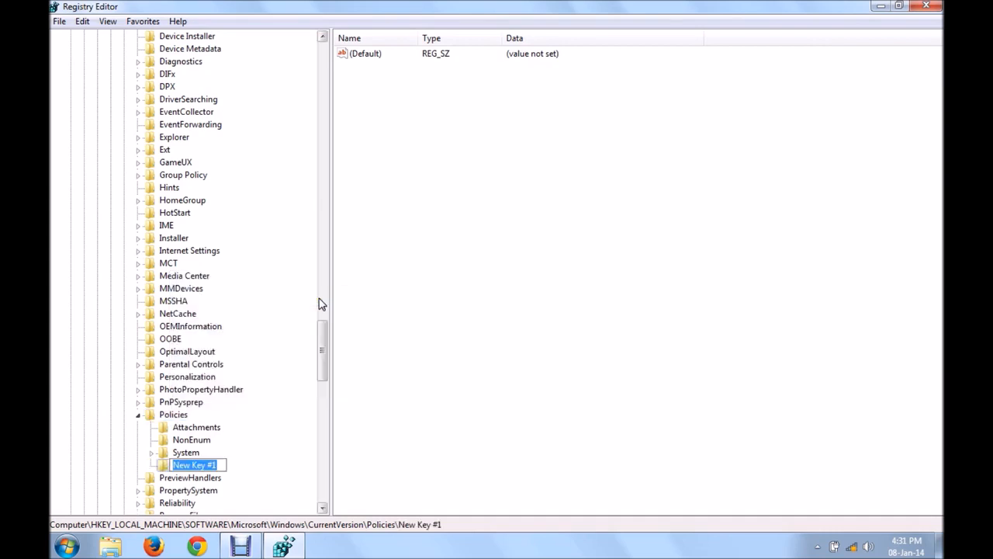
{"action": "type", "text": "Exo"}
{"action": "key", "text": "BackSpace"}
{"action": "type", "text": "plorer"}
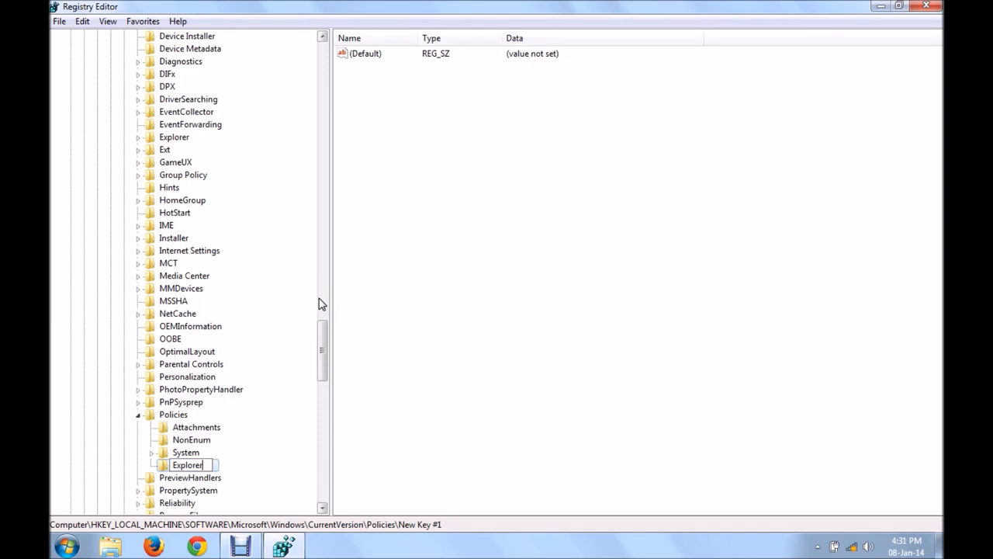
{"action": "key", "text": "Return"}
- Add a DWORD (32-bit) value named NoDrives to the new Explorer key
{"action": "scroll", "coordinate": [297, 348], "scroll_direction": "down", "scroll_amount": 2}
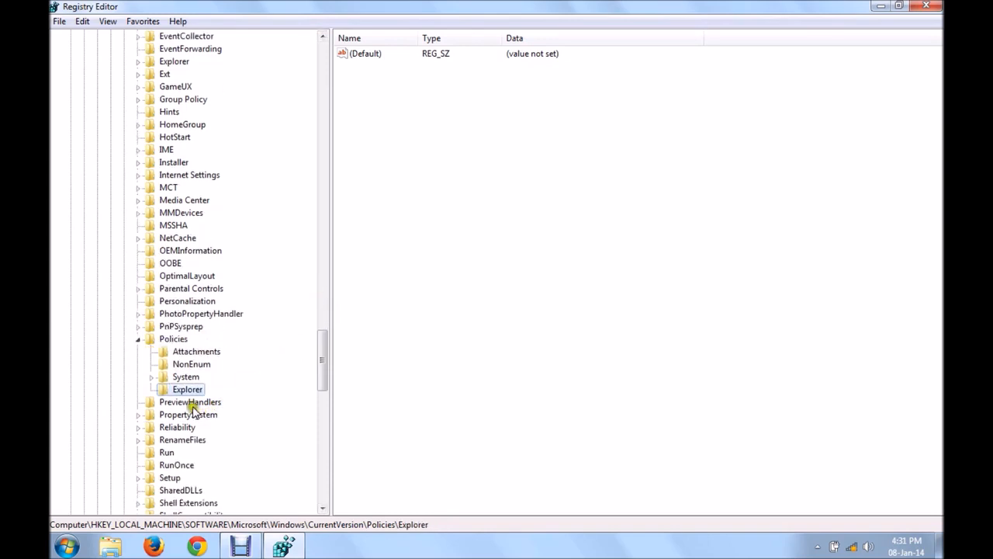
{"action": "scroll", "coordinate": [178, 385], "scroll_direction": "down", "scroll_amount": 1}
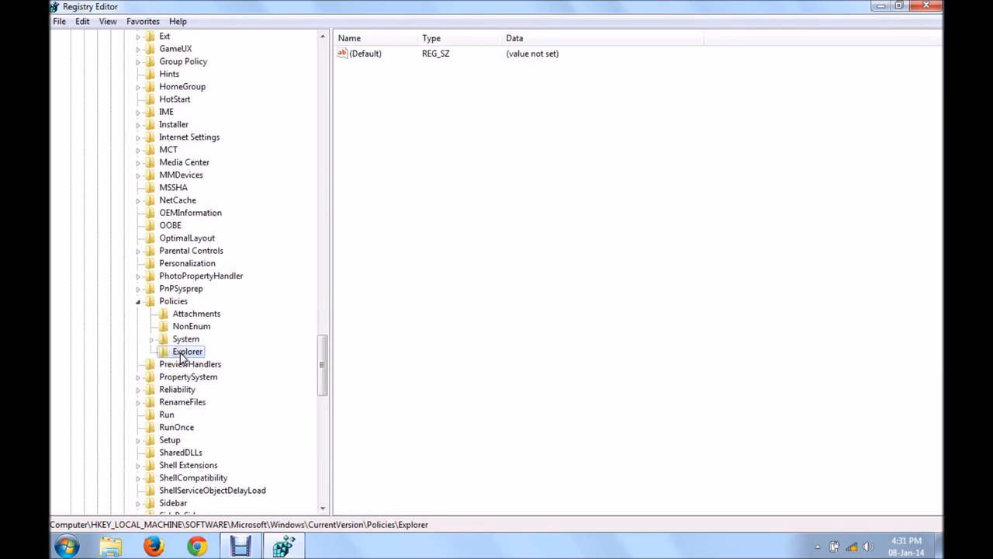
{"action": "left_click", "coordinate": [583, 219]}
{"action": "right_click", "coordinate": [518, 198]}
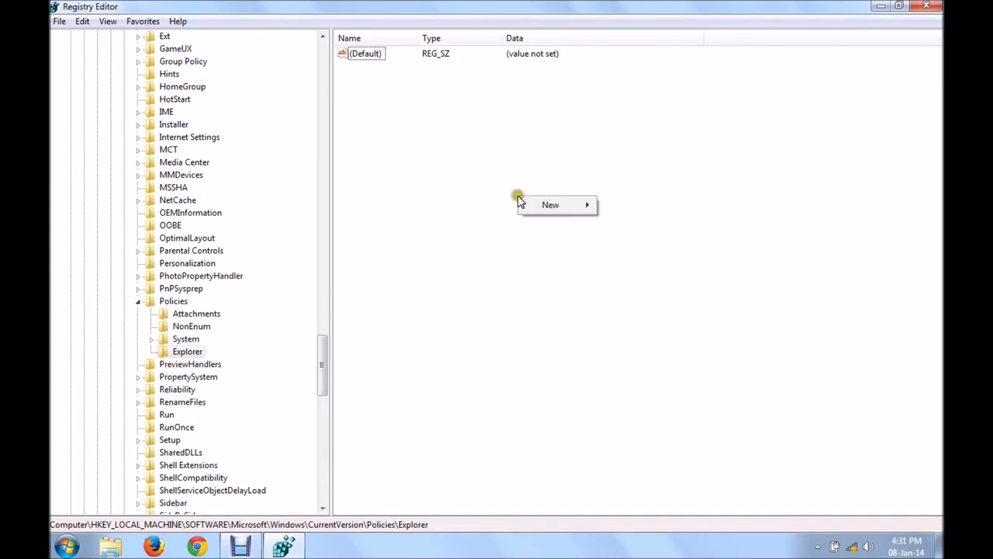
{"action": "mouse_move", "coordinate": [584, 207]}
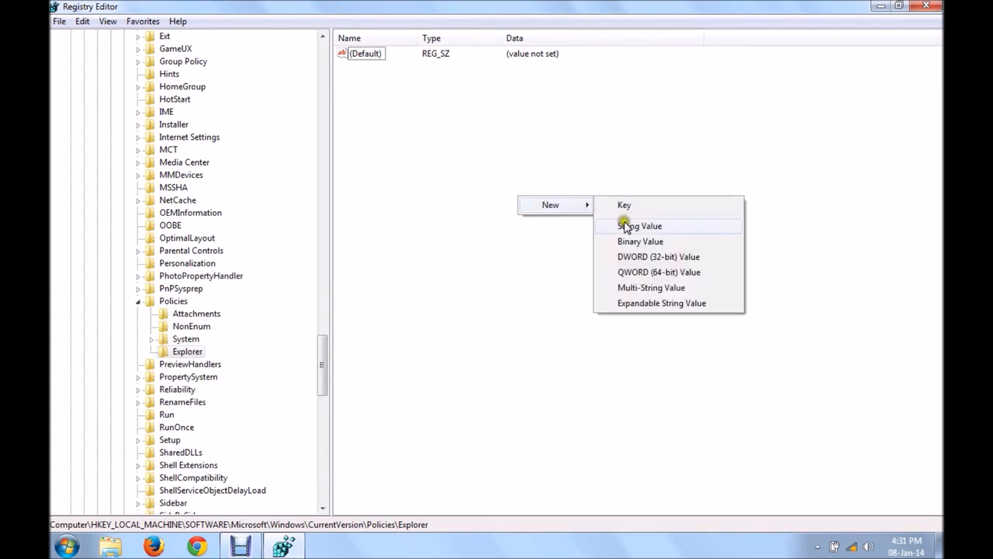
{"action": "left_click", "coordinate": [707, 263]}
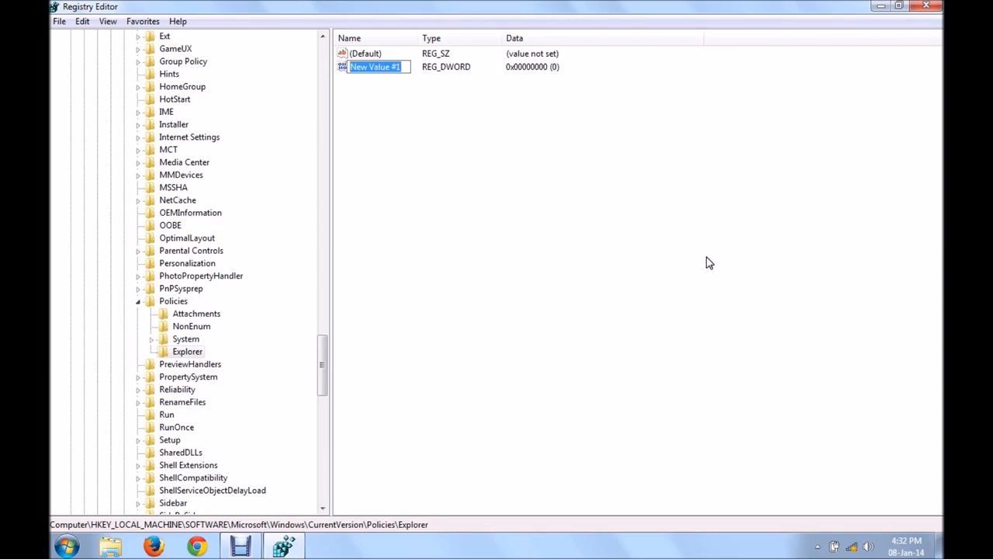
{"action": "type", "text": "No"}
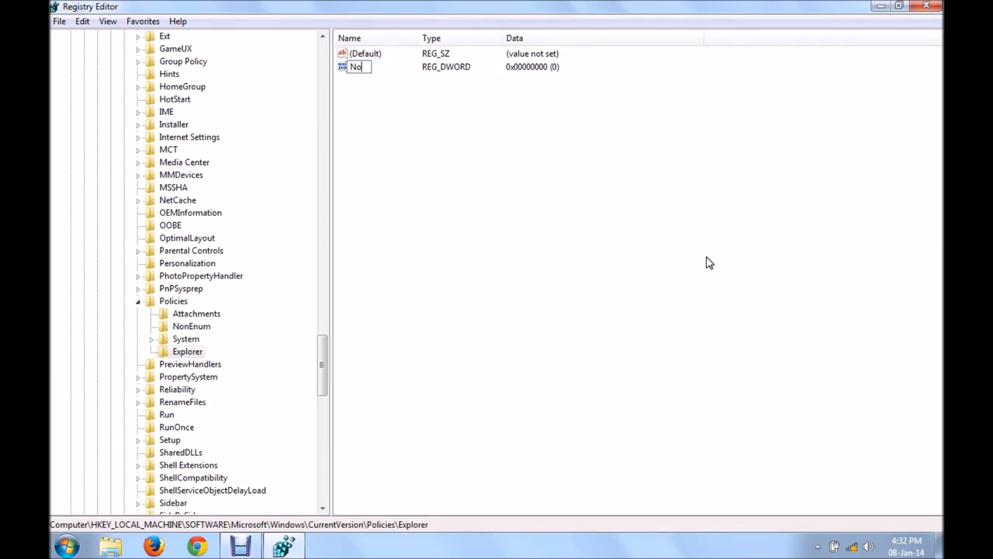
{"action": "type", "text": "Drives"}
{"action": "key", "text": "Return"}
- Set the NoDrives value data to 8 in decimal base
{"action": "double_click", "coordinate": [370, 71]}
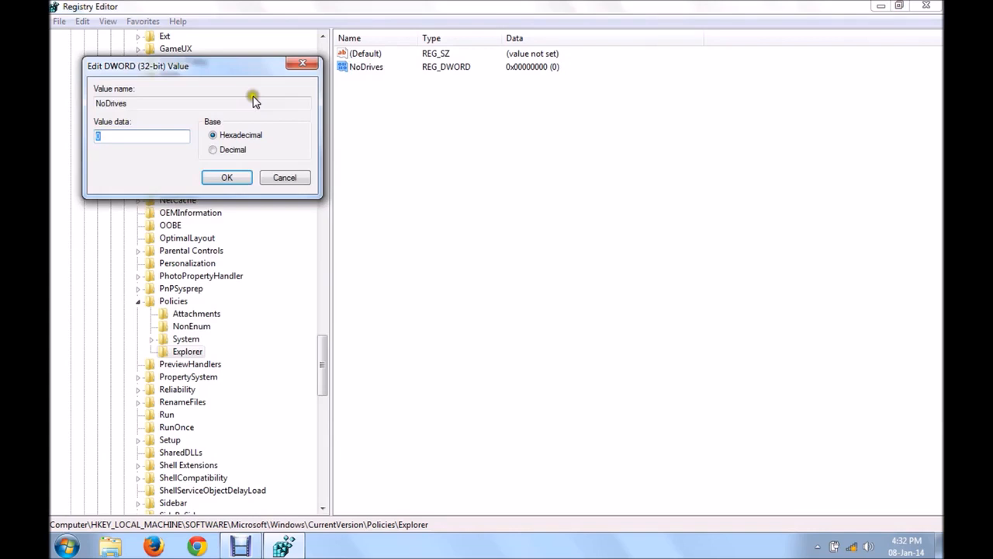
{"action": "left_click", "coordinate": [216, 151]}
{"action": "left_click", "coordinate": [165, 138]}
{"action": "key", "text": "BackSpace"}
{"action": "type", "text": "8"}
{"action": "left_click", "coordinate": [185, 151]}
{"action": "left_click", "coordinate": [201, 160]}
{"action": "left_click", "coordinate": [225, 178]}
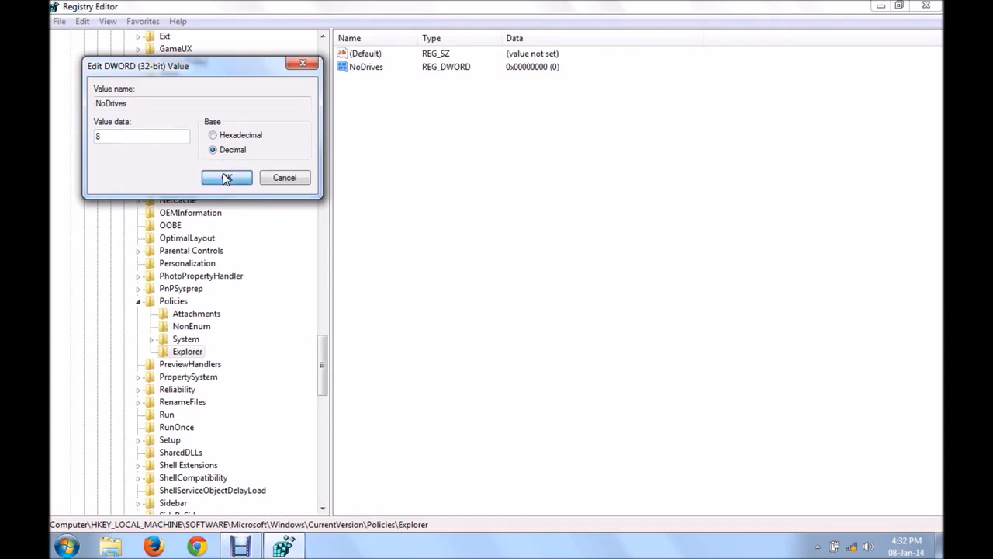
- Minimize the Registry Editor and inspect the hard disk drives in Windows Explorer's Computer window
{"action": "left_click", "coordinate": [879, 6]}
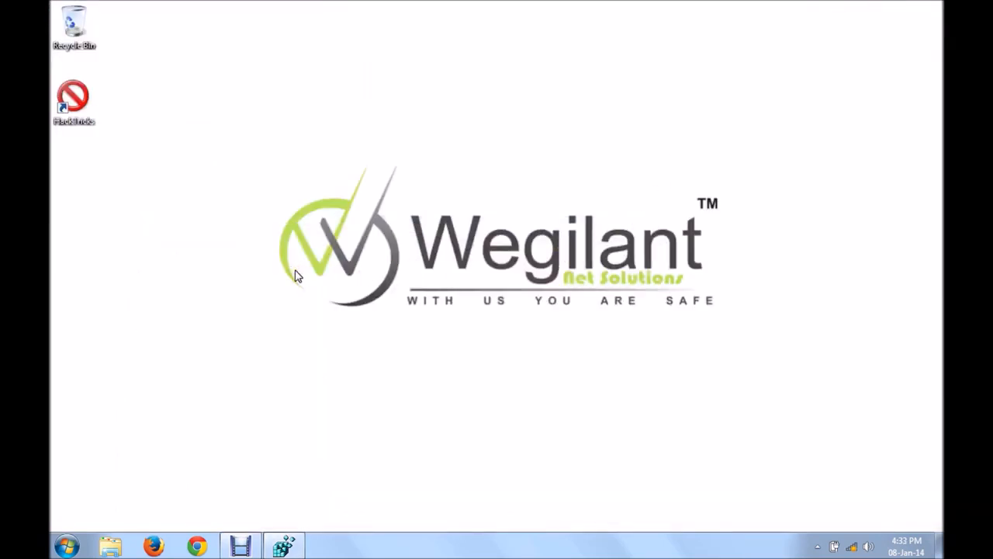
{"action": "key", "text": "super+e"}
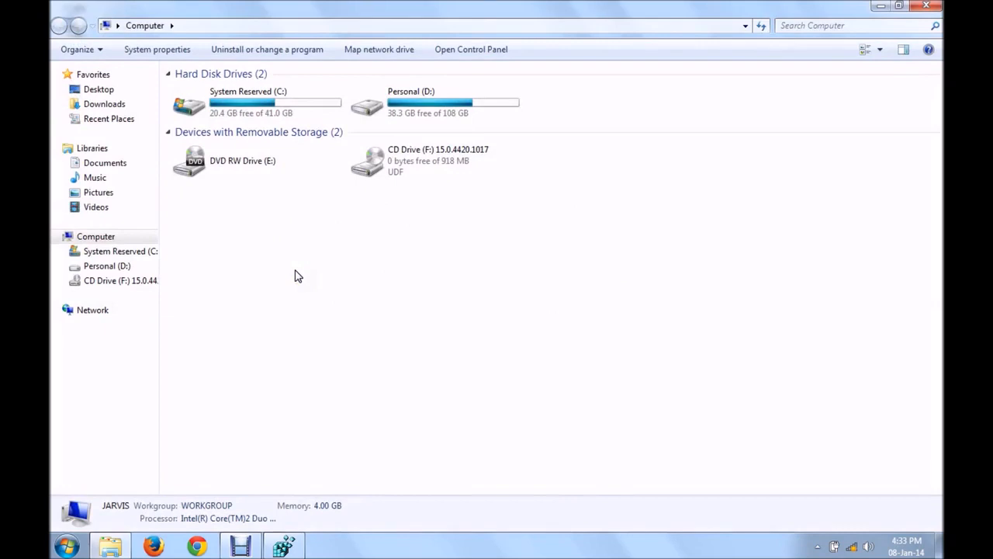
{"action": "left_click", "coordinate": [475, 111]}
{"action": "left_click", "coordinate": [879, 6]}
- Launch Notepad from the desktop and list drive C with code 4 and drive D with code 8, separated by a blank line
{"action": "right_click", "coordinate": [160, 229]}
{"action": "left_click", "coordinate": [212, 337]}
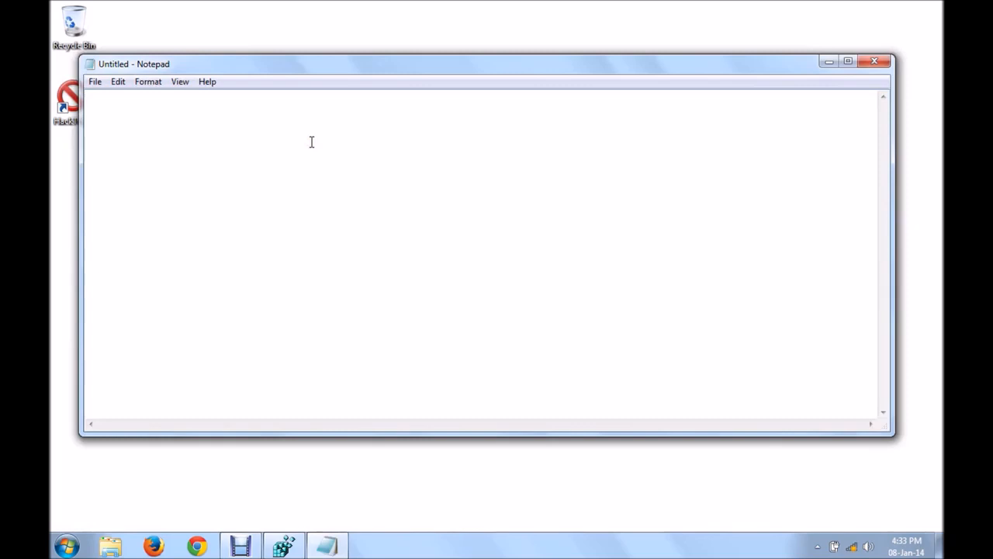
{"action": "type", "text": "C"}
{"action": "key", "text": "Tab"}
{"action": "key", "text": "Tab"}
{"action": "type", "text": "4"}
{"action": "key", "text": "Caps_Lock"}
{"action": "key", "text": "Return"}
{"action": "key", "text": "Return"}
{"action": "type", "text": "D"}
{"action": "key", "text": "Tab"}
{"action": "key", "text": "Tab"}
{"action": "type", "text": "8"}
{"action": "key", "text": "Return"}
{"action": "key", "text": "Return"}
- Add drive E with code 16 and drive F with code 32 to the list, and close Notepad without saving
{"action": "type", "text": "E"}
{"action": "key", "text": "Tab"}
{"action": "type", "text": "16"}
{"action": "key", "text": "Return"}
{"action": "type", "text": "F"}
{"action": "key", "text": "Tab"}
{"action": "type", "text": "32"}
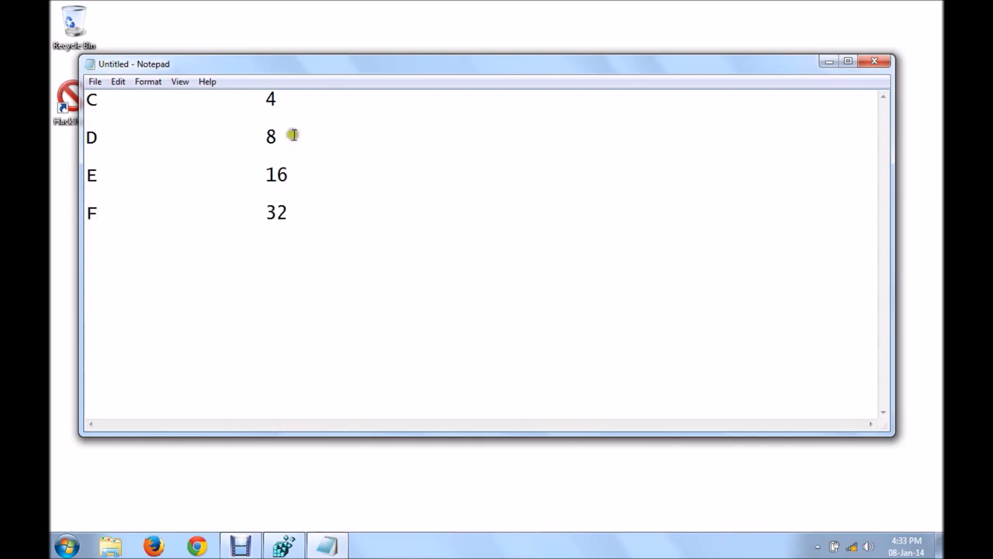
{"action": "left_click", "coordinate": [875, 64]}
{"action": "left_click", "coordinate": [524, 274]}
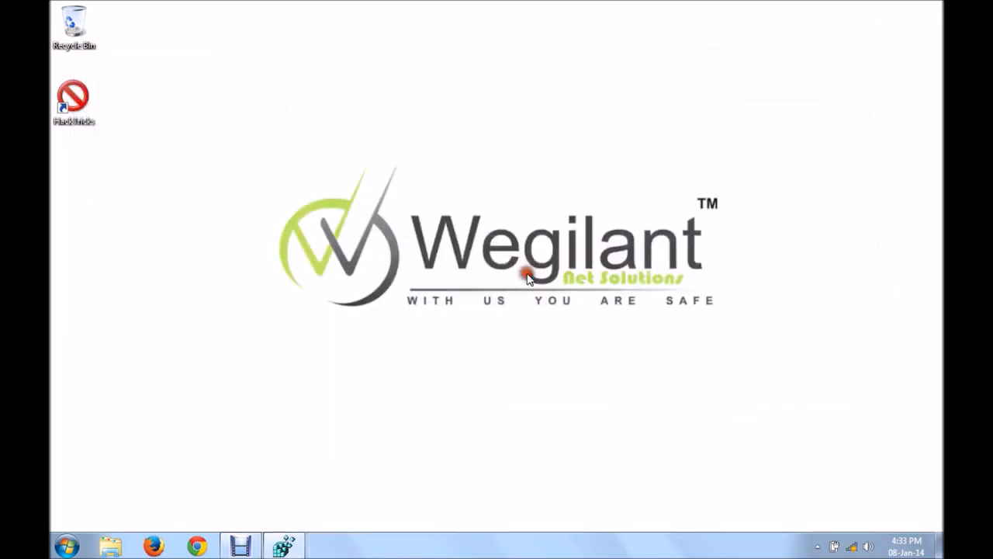
- Return to the Registry Editor, collapse the expanded branches from Policies up to HKEY_LOCAL_MACHINE, and minimize the window
{"action": "left_click", "coordinate": [283, 546]}
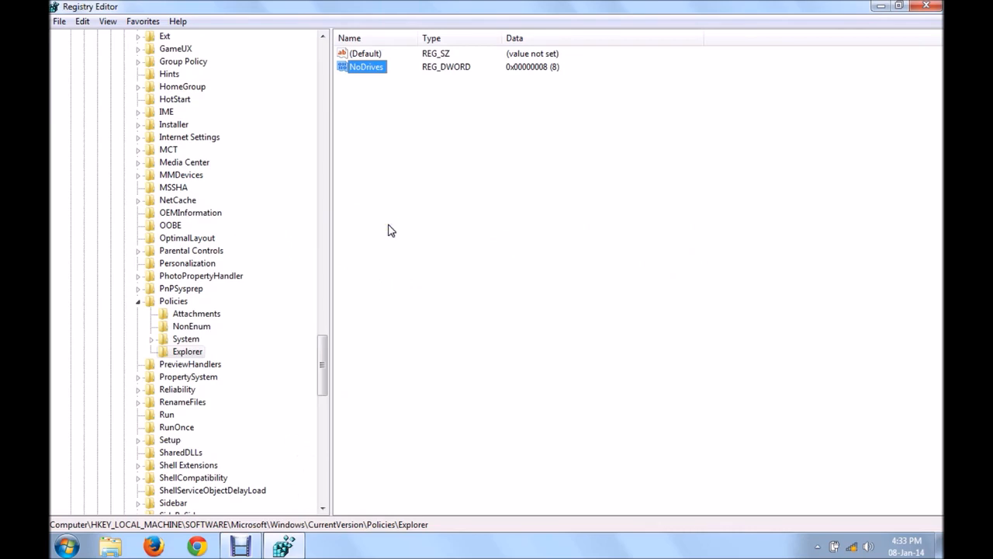
{"action": "left_click", "coordinate": [156, 303]}
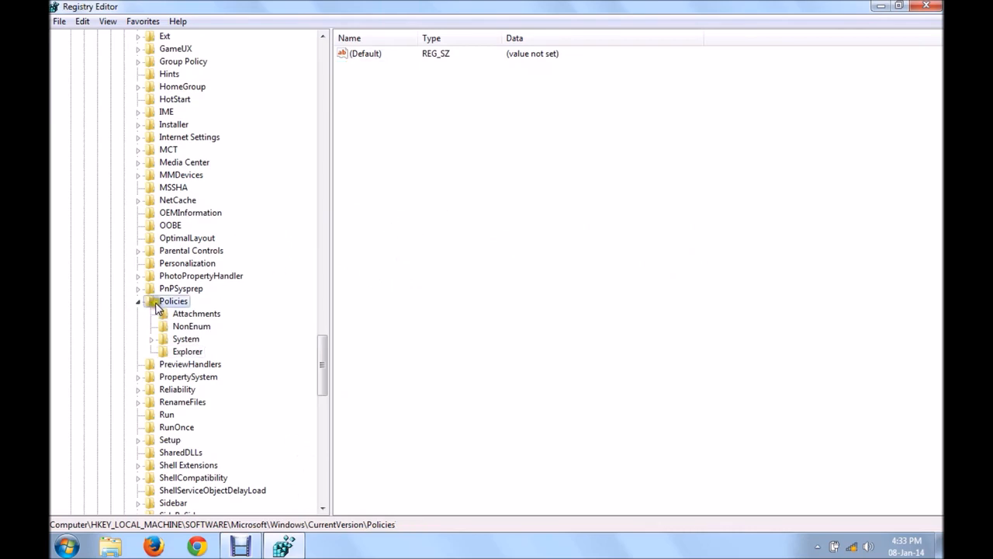
{"action": "key", "text": "Left"}
{"action": "key", "text": "Left"}
{"action": "key", "text": "Left"}
{"action": "key", "text": "Left"}
{"action": "key", "text": "Left"}
{"action": "key", "text": "Left"}
{"action": "key", "text": "Left"}
{"action": "key", "text": "Left"}
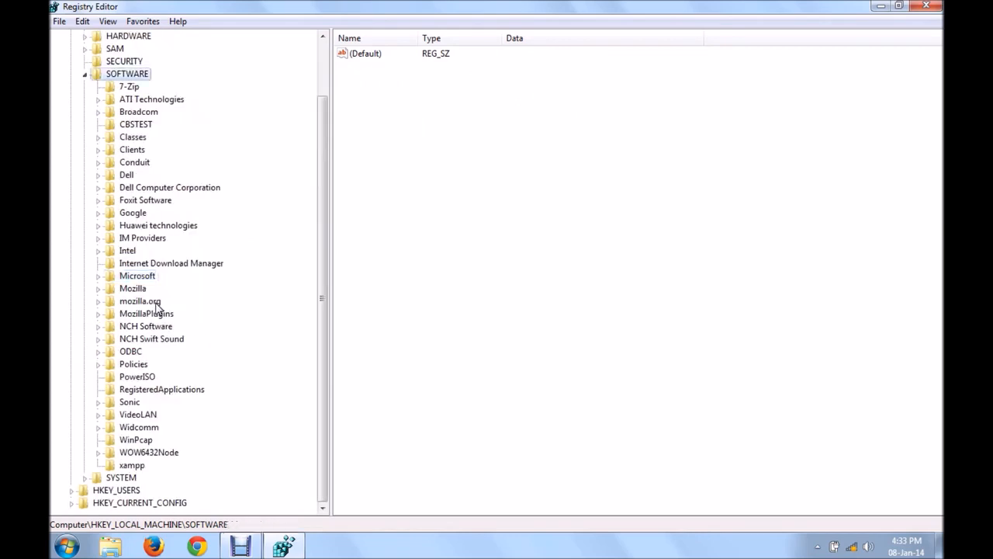
{"action": "key", "text": "Left"}
{"action": "key", "text": "Left"}
{"action": "key", "text": "Left"}
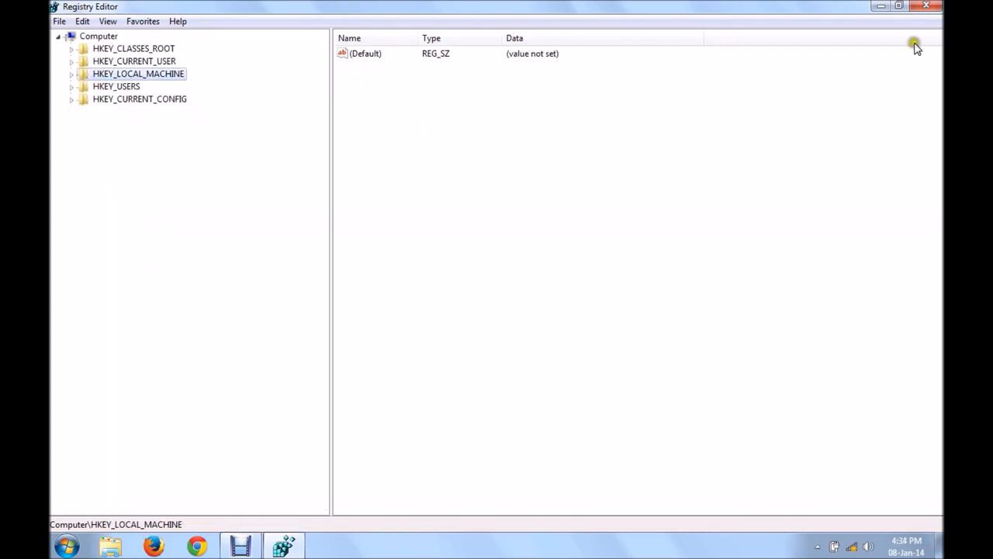
{"action": "left_click", "coordinate": [882, 8]}
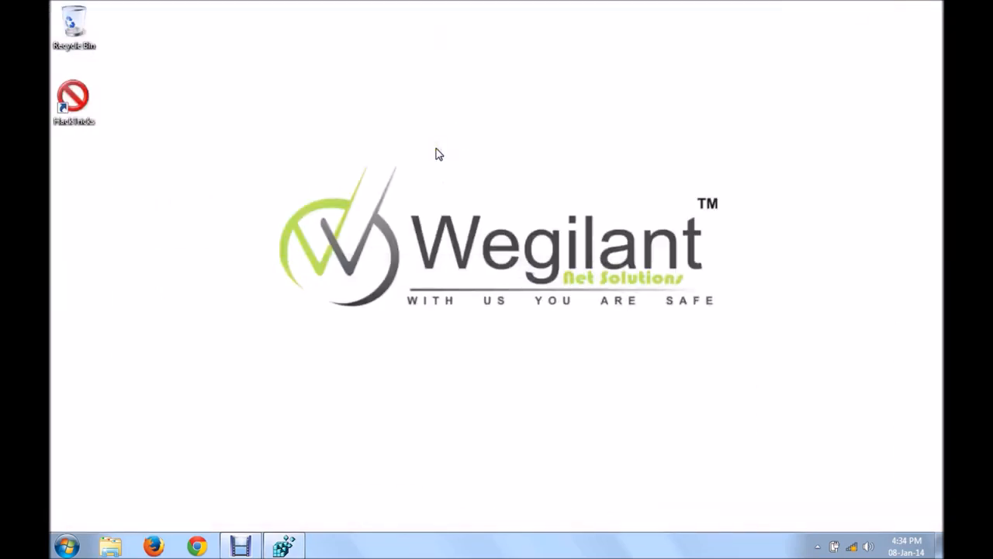